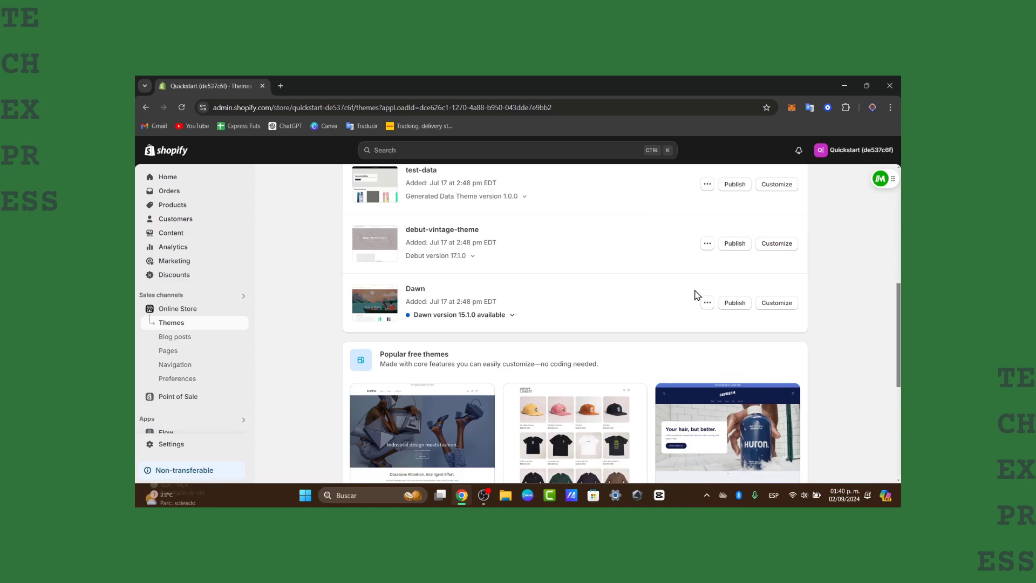
pyautogui.scroll(-2, 694, 302)
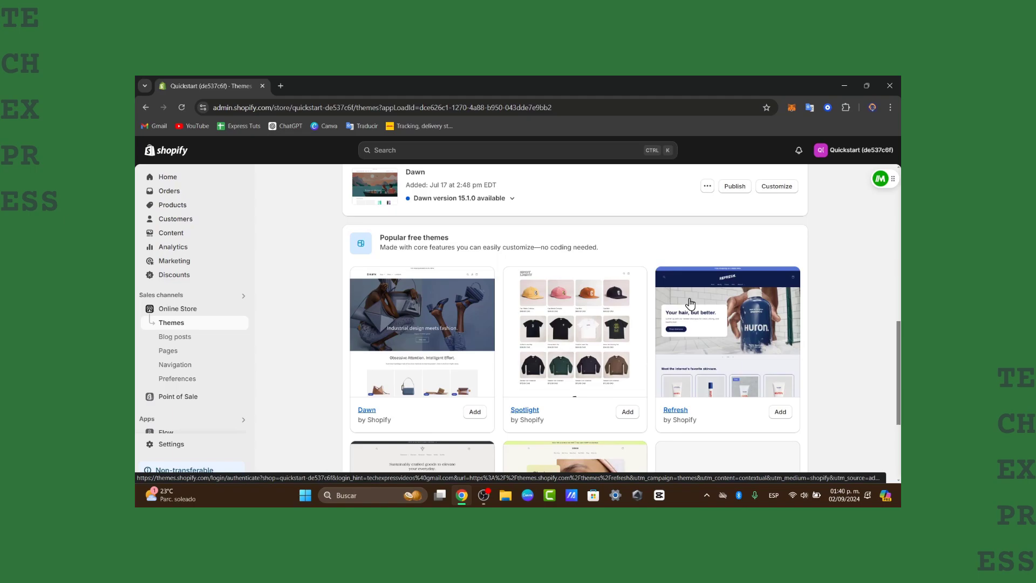
pyautogui.scroll(-3, 691, 303)
pyautogui.scroll(10, 692, 301)
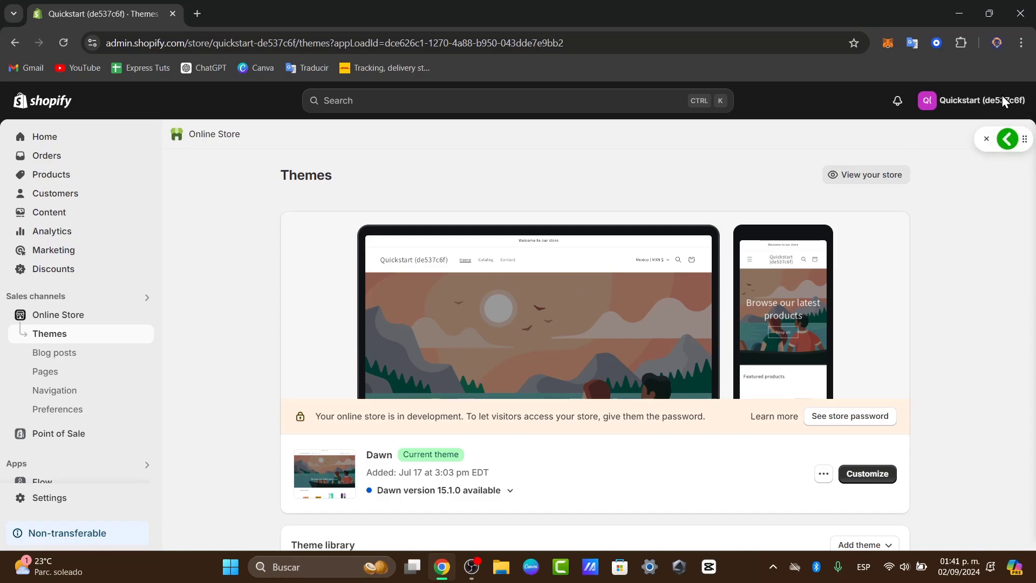
pyautogui.click(919, 110)
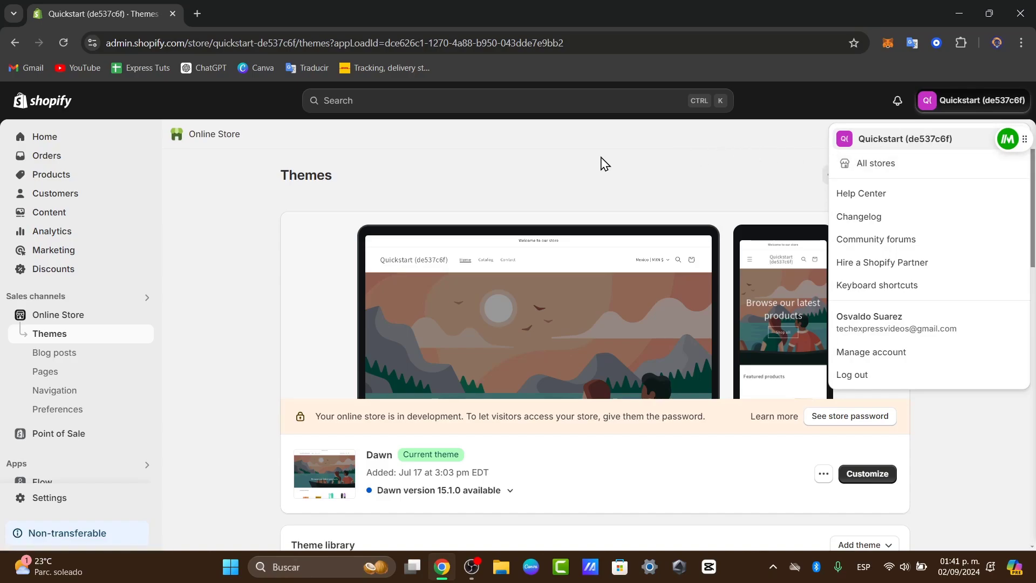
# - Open the Taxes and duties page in the store settings
pyautogui.click(68, 145)
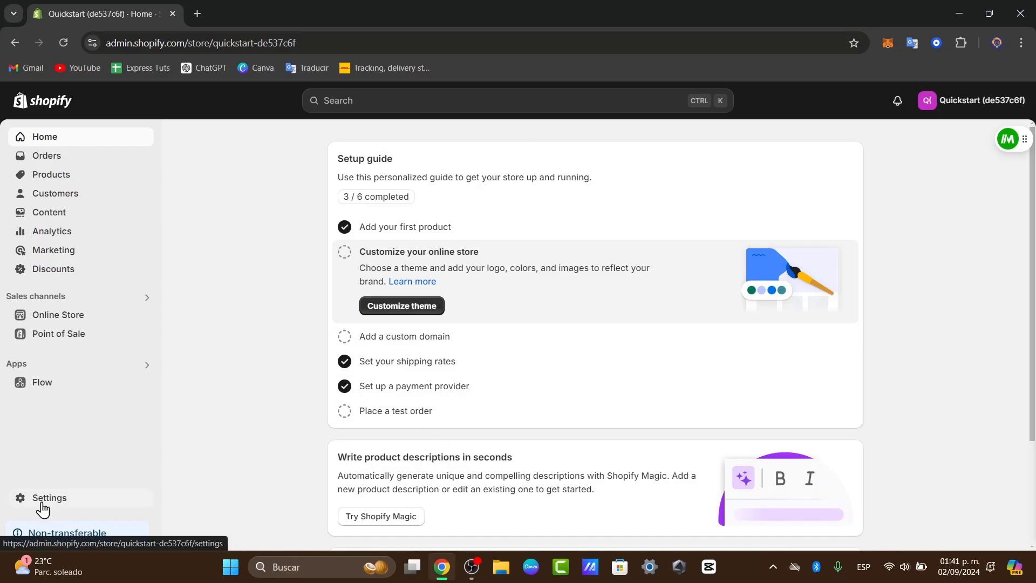
pyautogui.click(66, 502)
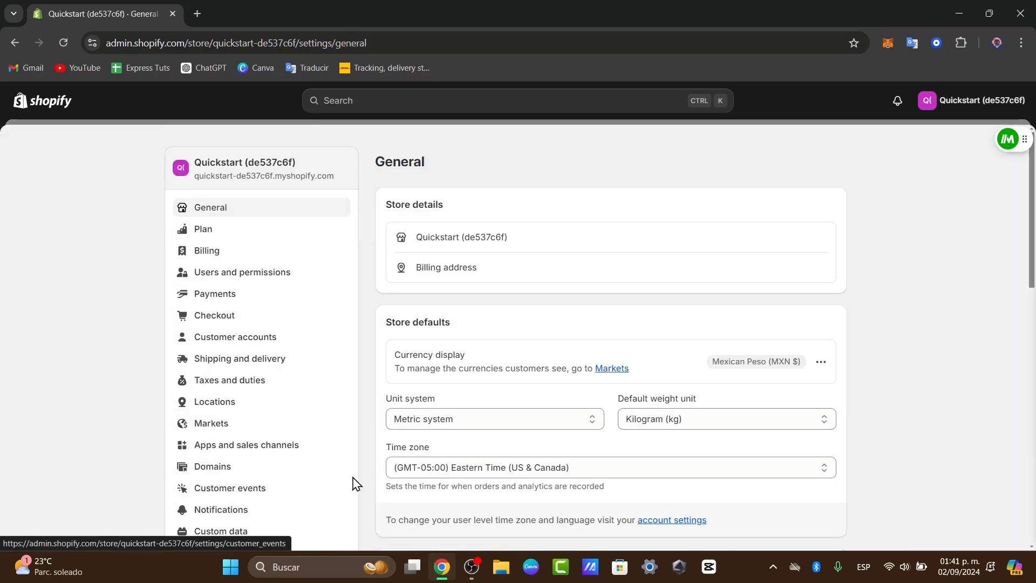
pyautogui.click(256, 386)
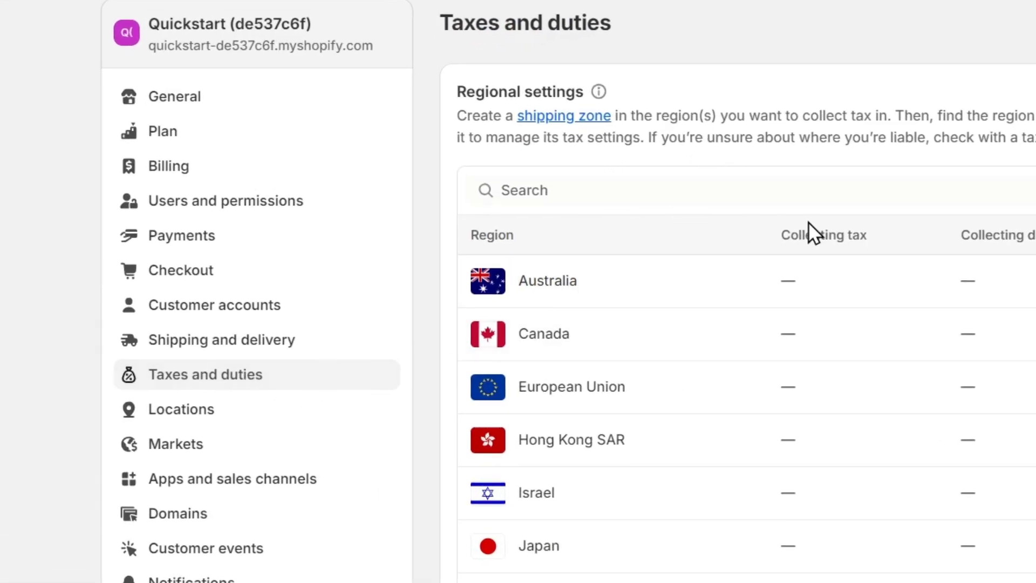
# - Review the Taxes and duties page, checking the Collecting tax column for each region
pyautogui.scroll(-10, 808, 222)
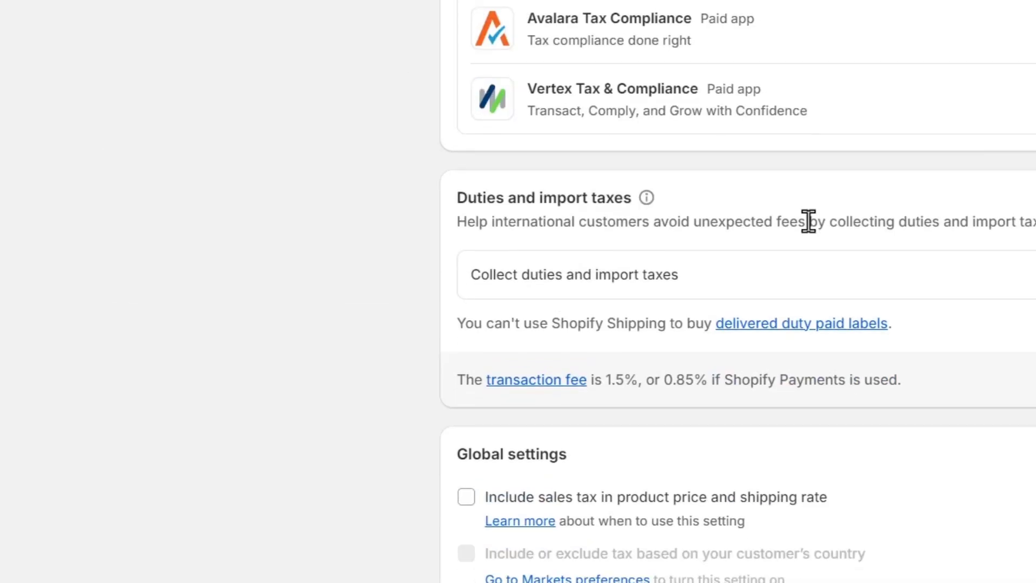
pyautogui.scroll(10, 808, 222)
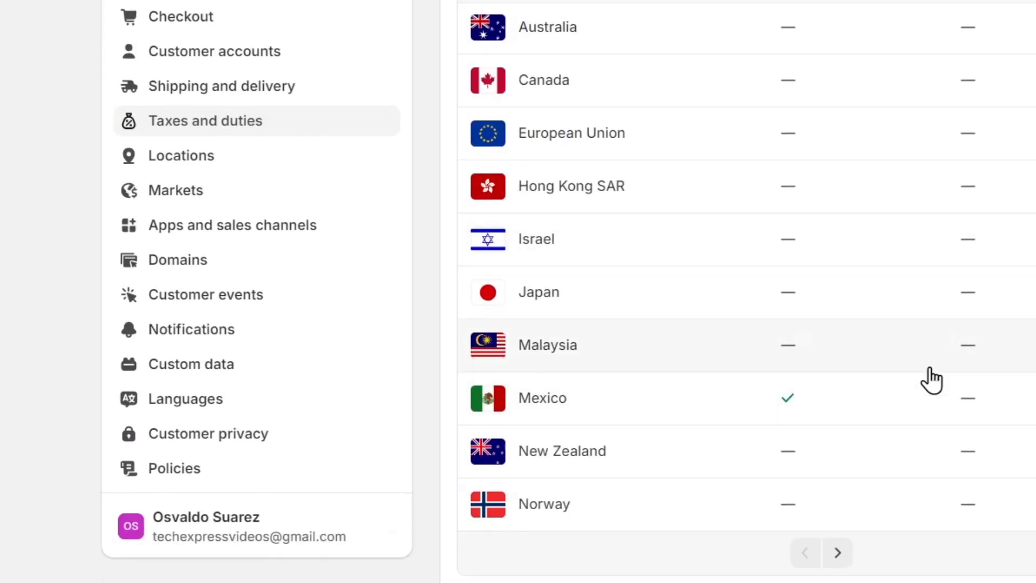
pyautogui.moveTo(779, 236); pyautogui.dragTo(924, 238)
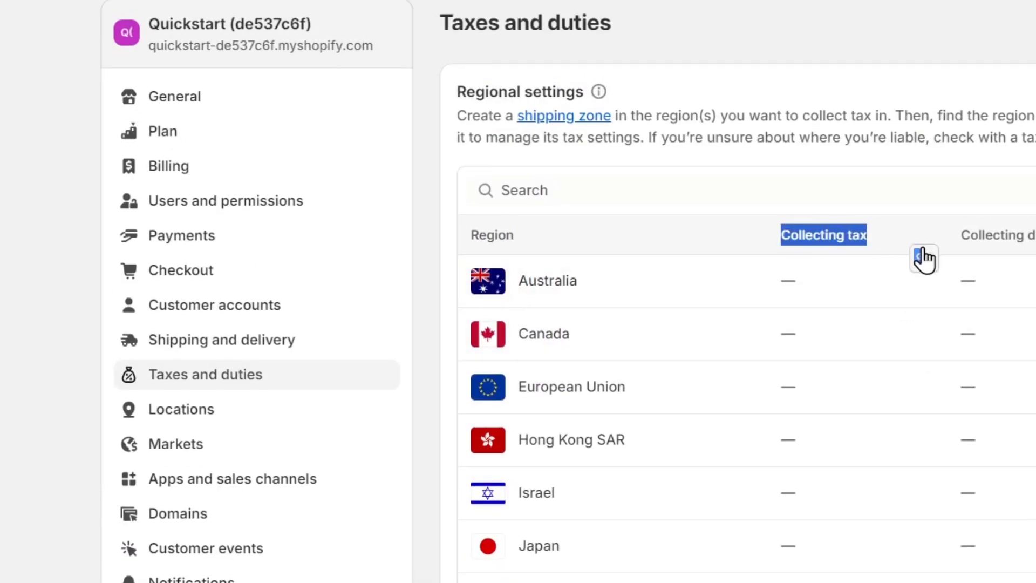
pyautogui.scroll(-7, 917, 281)
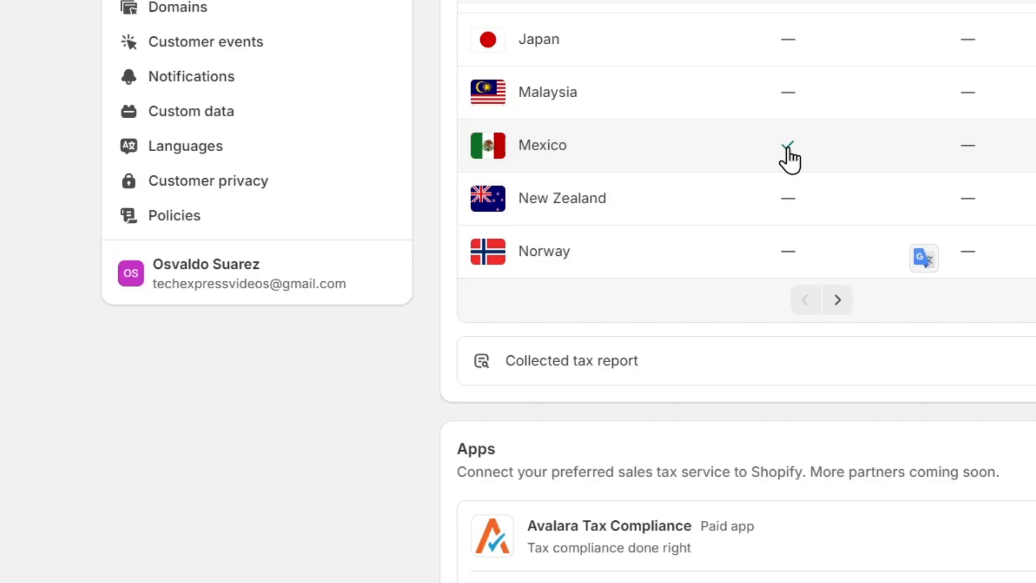
pyautogui.scroll(10, 789, 159)
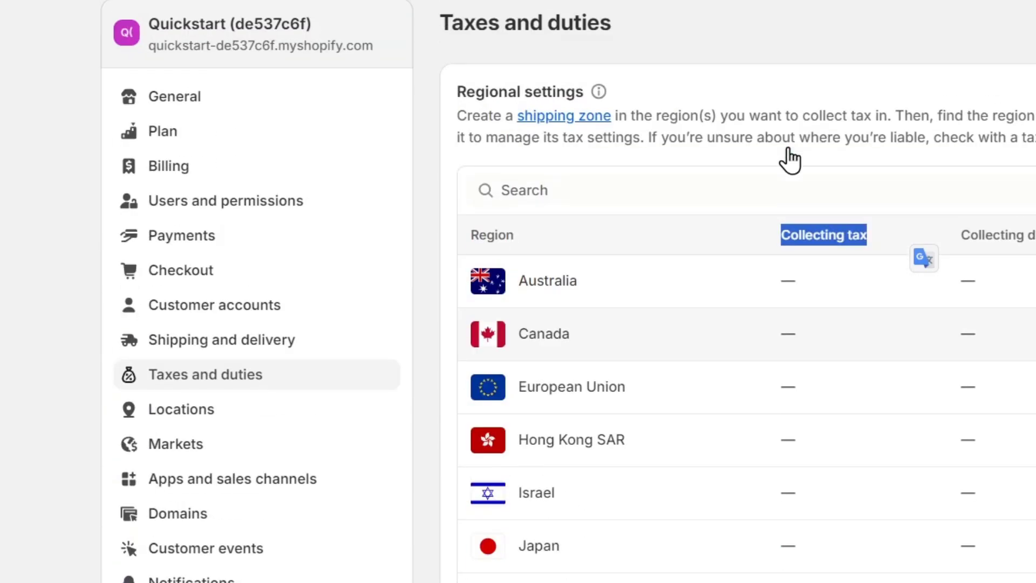
# - Open Australia's regional tax settings and read the GST collection description
pyautogui.click(587, 305)
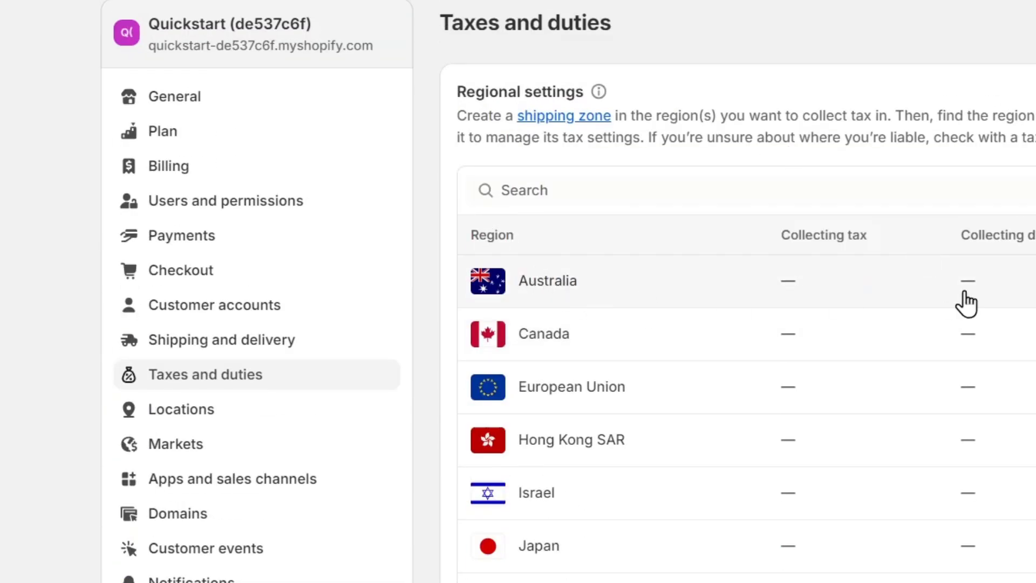
pyautogui.click(647, 284)
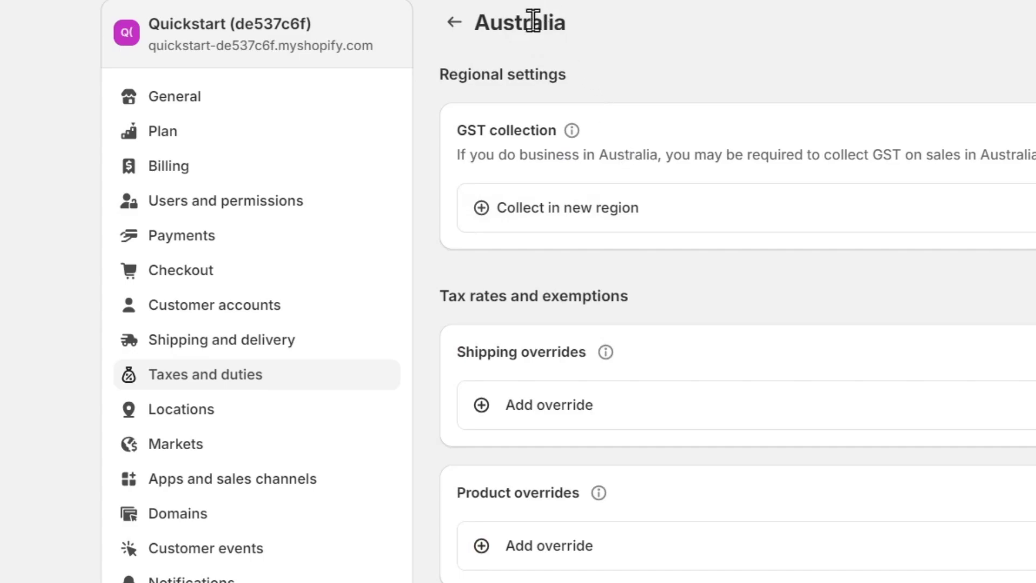
pyautogui.moveTo(499, 158); pyautogui.dragTo(1035, 157)
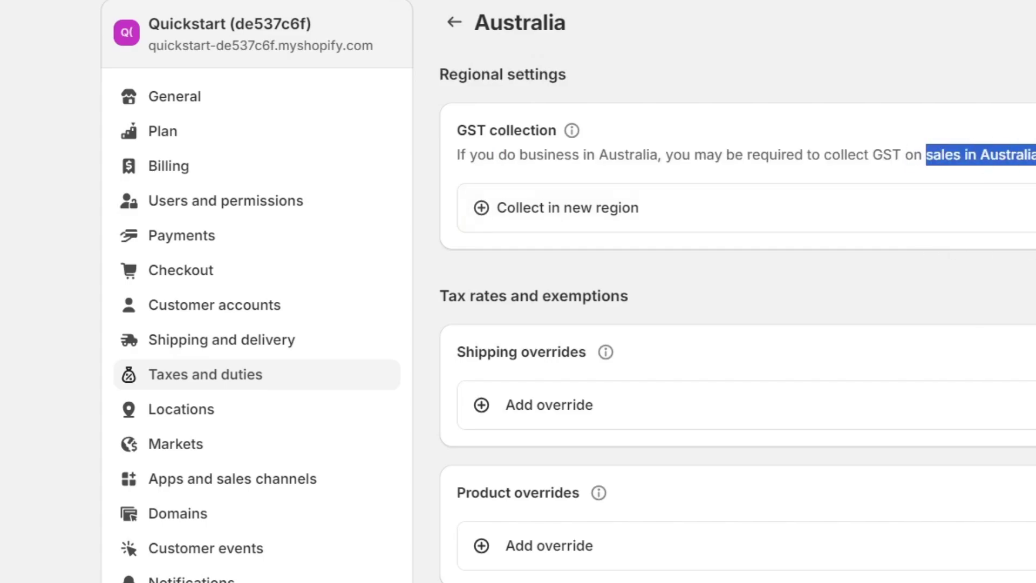
pyautogui.click(1011, 157)
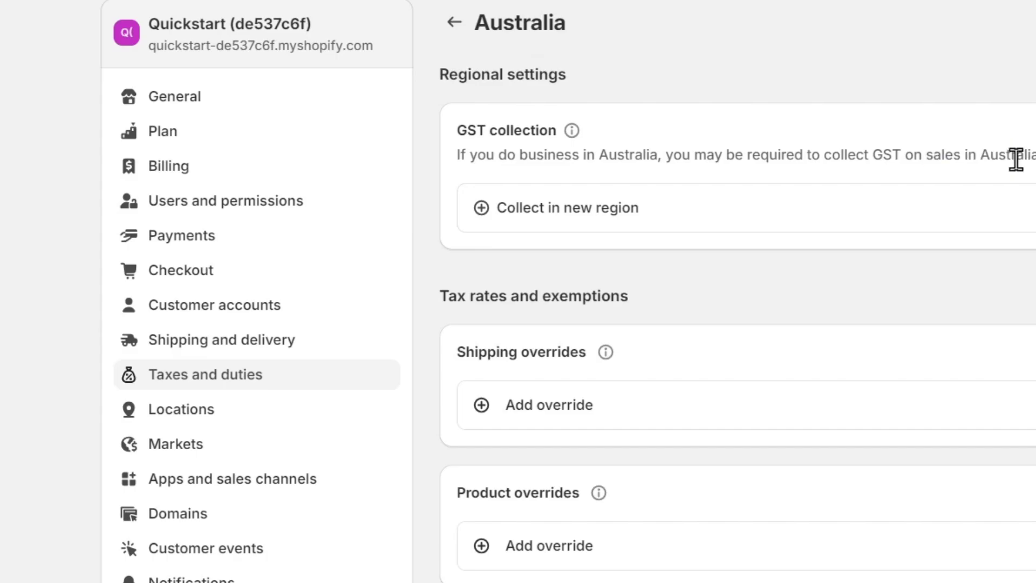
# - Inspect the Collect GST form for Australia and its ABN number field, then close it without saving
pyautogui.click(742, 218)
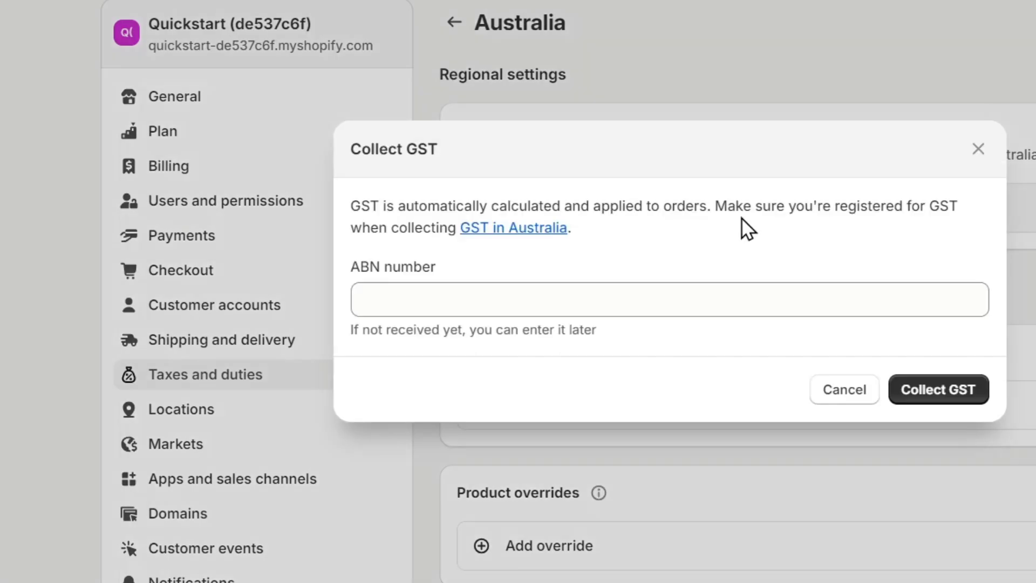
pyautogui.click(550, 300)
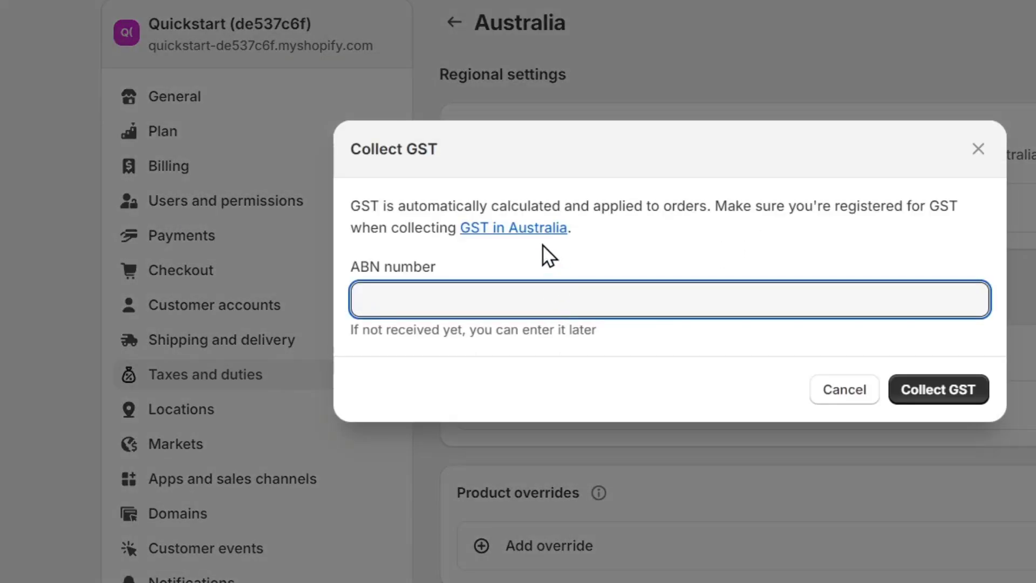
pyautogui.moveTo(350, 267); pyautogui.dragTo(361, 266)
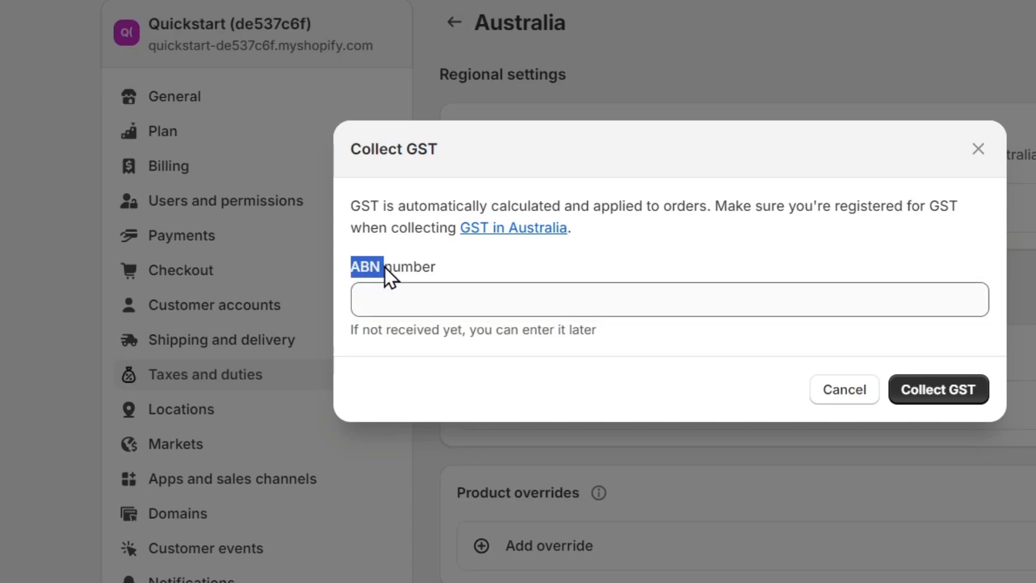
pyautogui.click(576, 294)
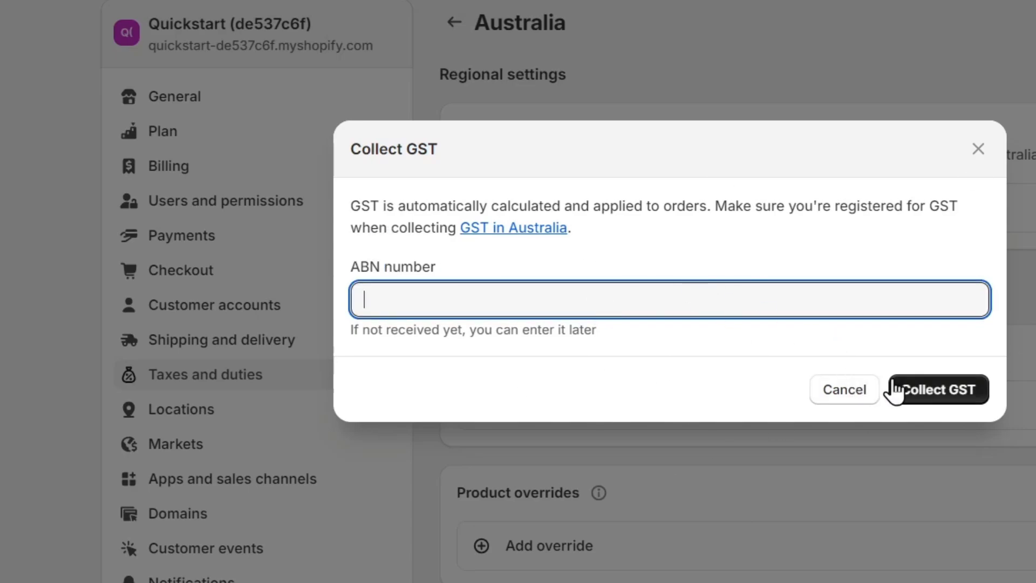
pyautogui.click(847, 396)
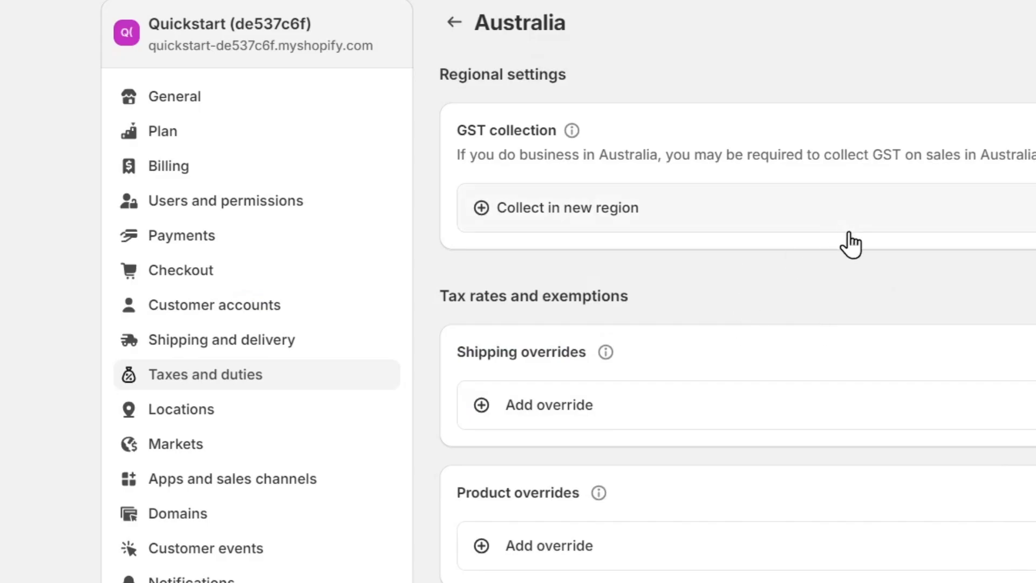
# - Examine the shipping override form under Australia's tax rates and exemptions, then cancel it
pyautogui.scroll(-2, 850, 245)
pyautogui.moveTo(498, 105); pyautogui.dragTo(546, 100)
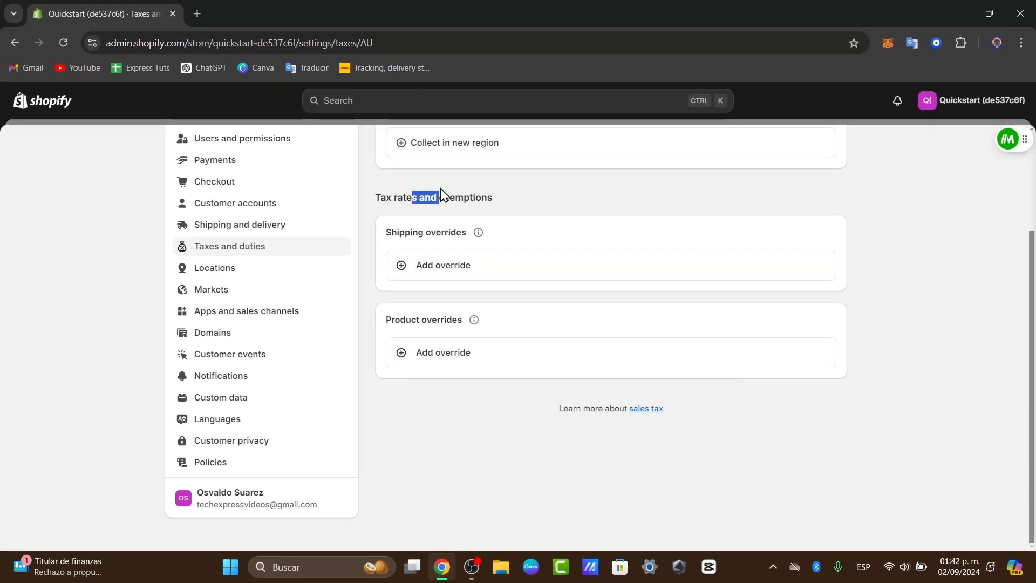
pyautogui.moveTo(441, 193); pyautogui.dragTo(566, 201)
pyautogui.click(481, 267)
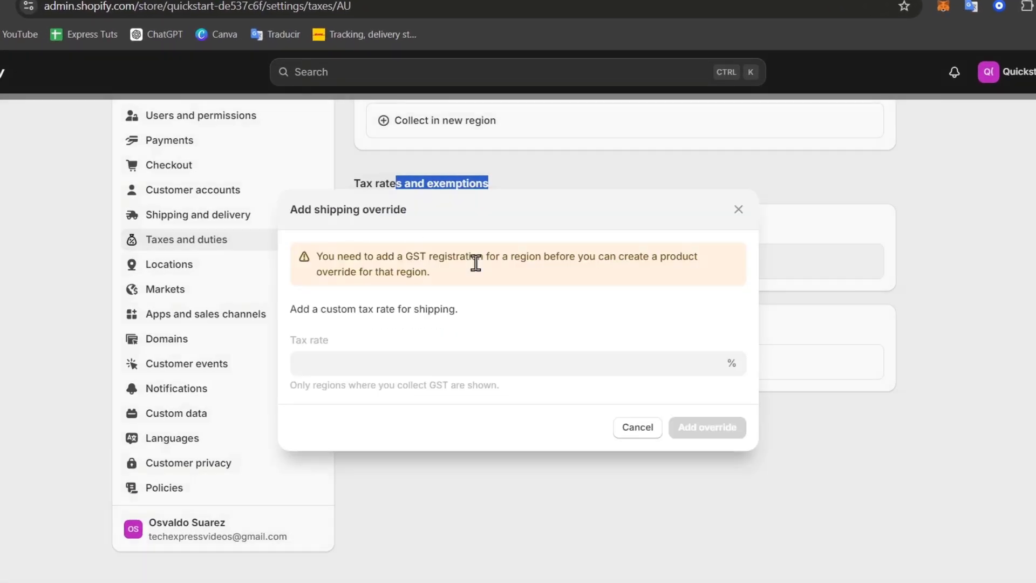
pyautogui.click(454, 364)
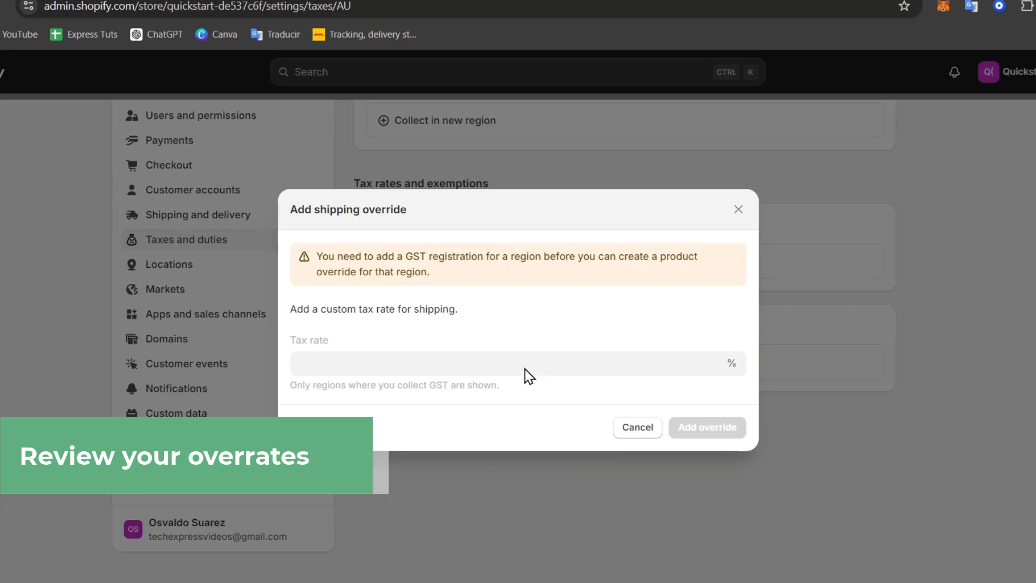
pyautogui.click(630, 432)
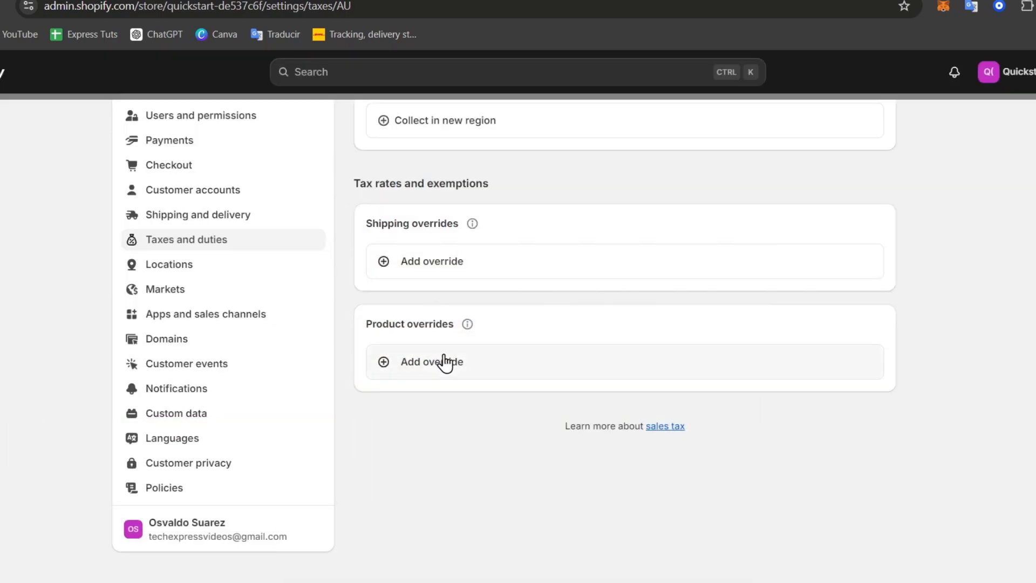
# - Return to the list of tax regions and open the tax settings for Mexico
pyautogui.scroll(3, 695, 411)
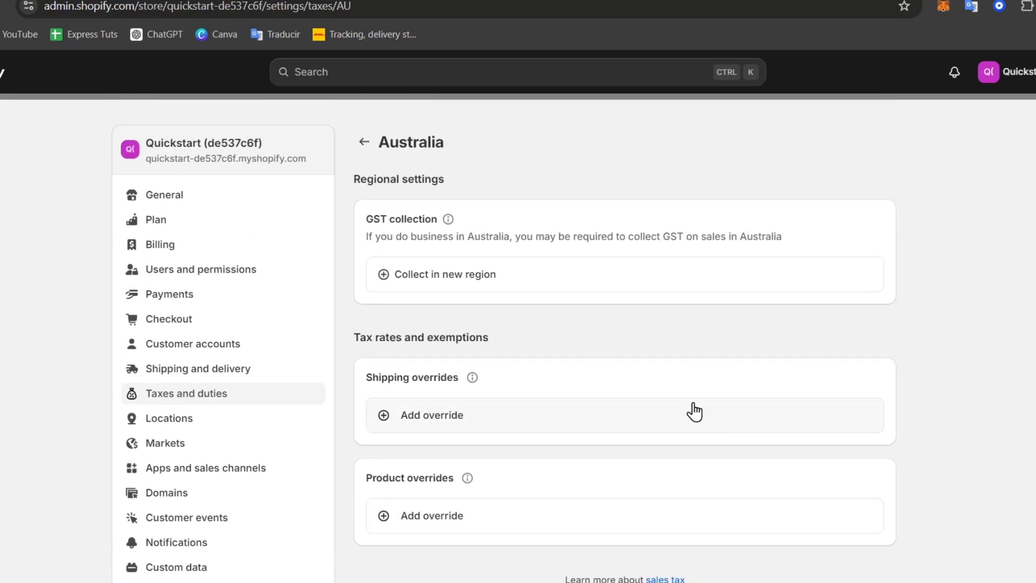
pyautogui.click(364, 142)
pyautogui.scroll(-3, 608, 318)
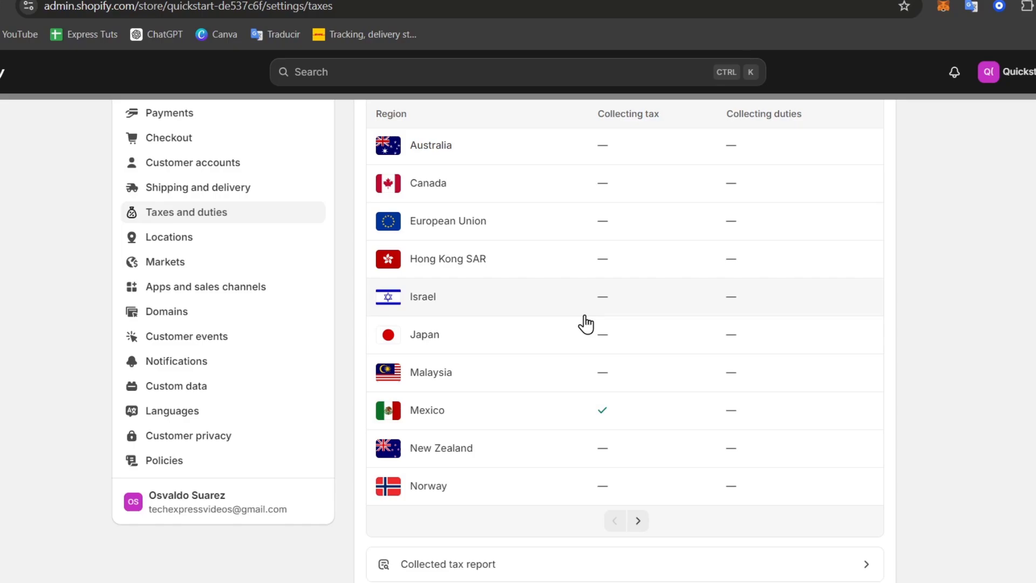
pyautogui.click(521, 413)
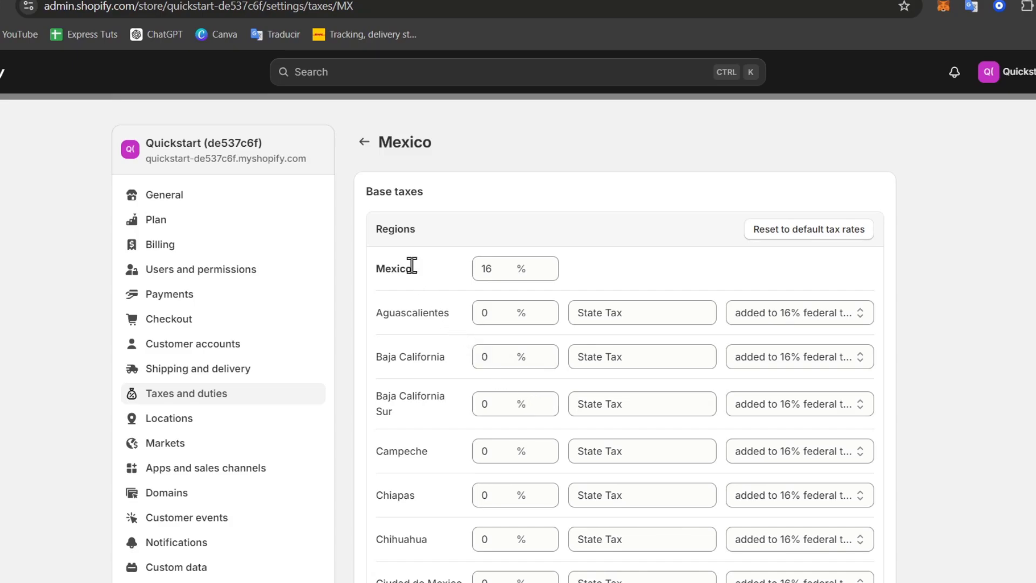
# - Examine Mexico's federal base tax rate and the state tax rates listed below it
pyautogui.doubleClick(476, 268)
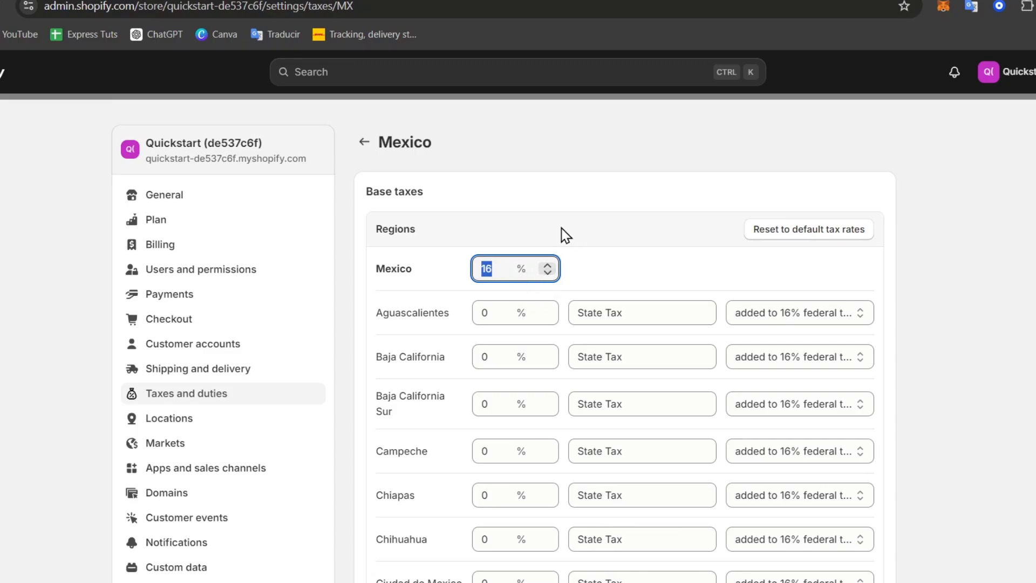
pyautogui.scroll(-3, 536, 259)
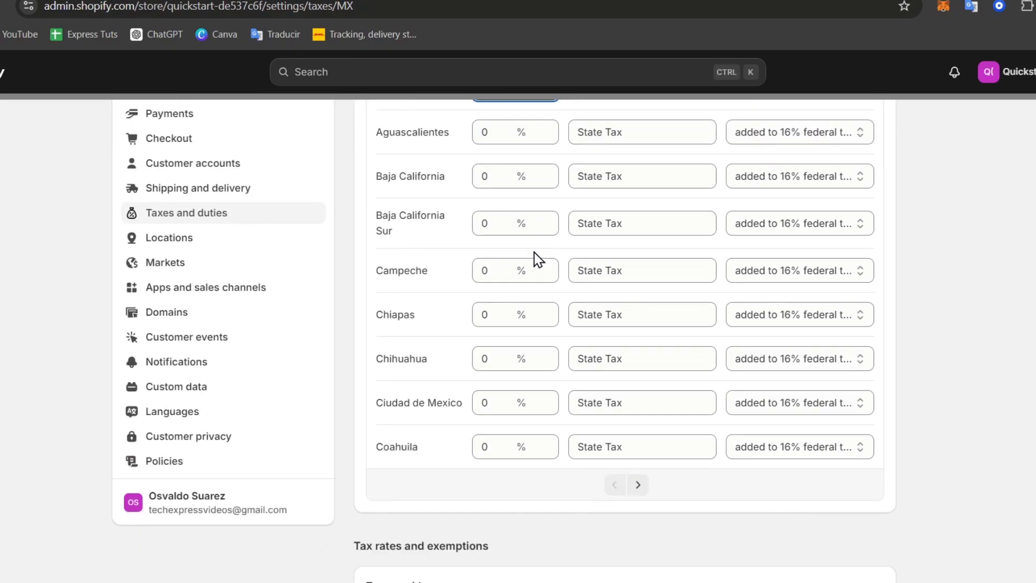
pyautogui.scroll(3, 537, 260)
pyautogui.scroll(-3, 536, 261)
pyautogui.scroll(3, 805, 335)
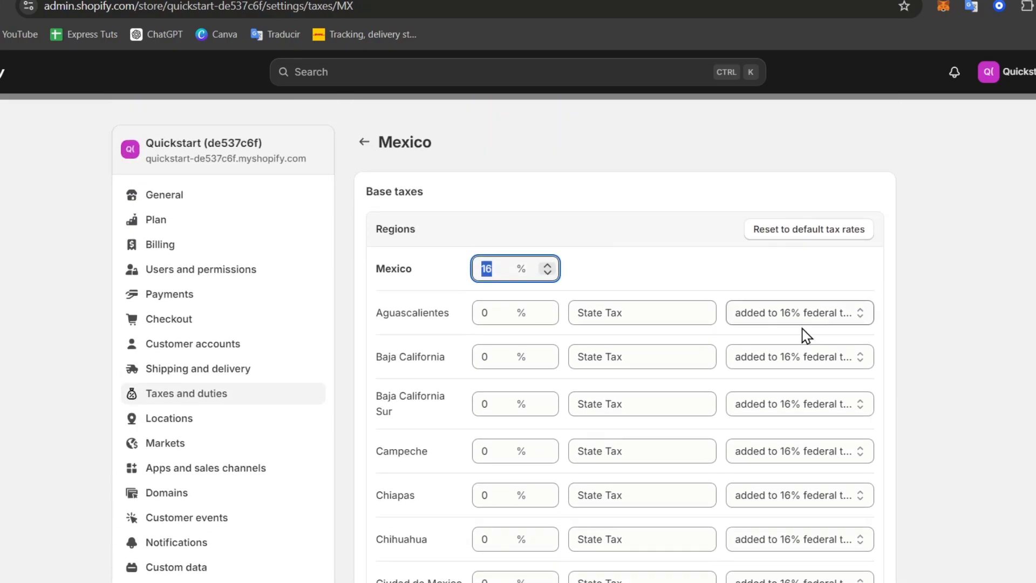
# - Choose "added to 16% federal tax" as the way Aguascalientes' state tax is applied
pyautogui.moveTo(422, 312); pyautogui.dragTo(340, 316)
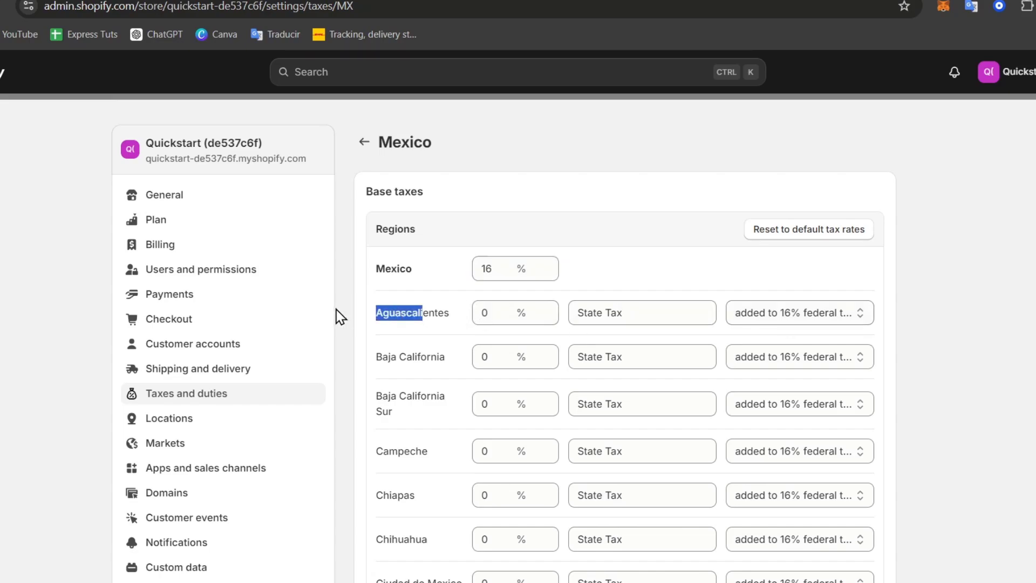
pyautogui.click(501, 317)
pyautogui.click(758, 321)
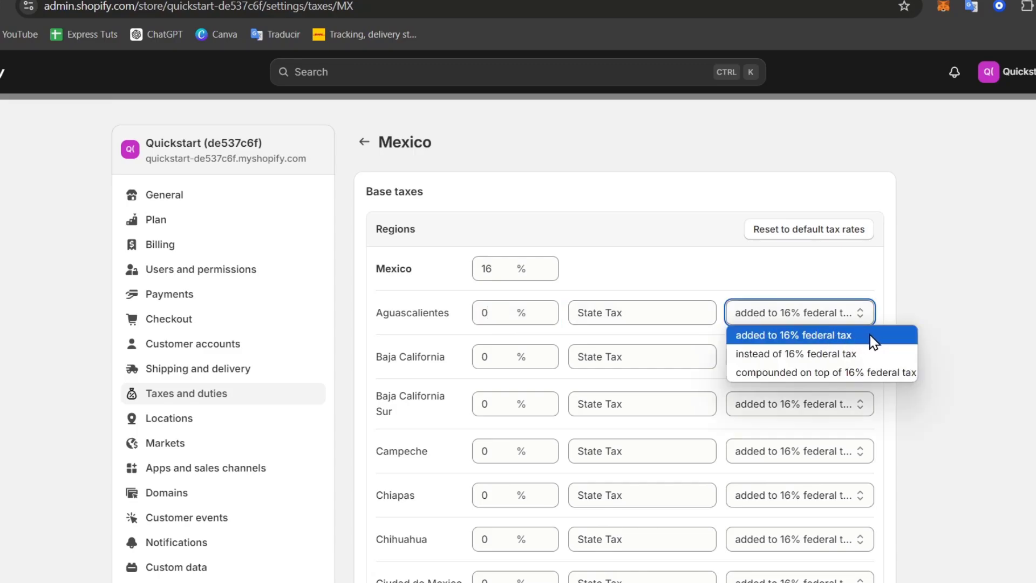
pyautogui.click(872, 336)
# - Examine Mexico's tax override form with the Hydrogen collection for products and the shipping option, then cancel it
pyautogui.scroll(-7, 923, 309)
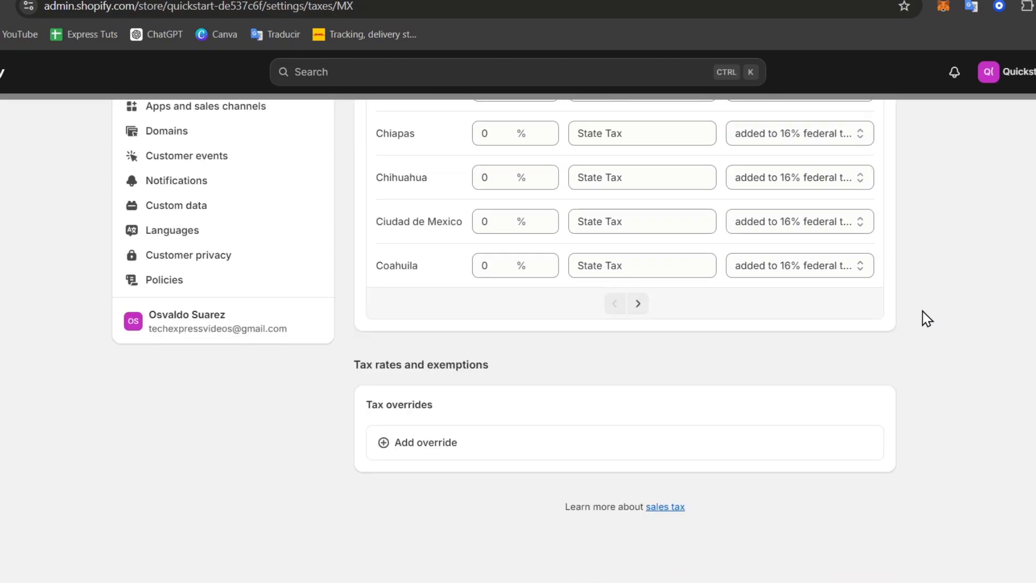
pyautogui.moveTo(396, 365); pyautogui.dragTo(519, 372)
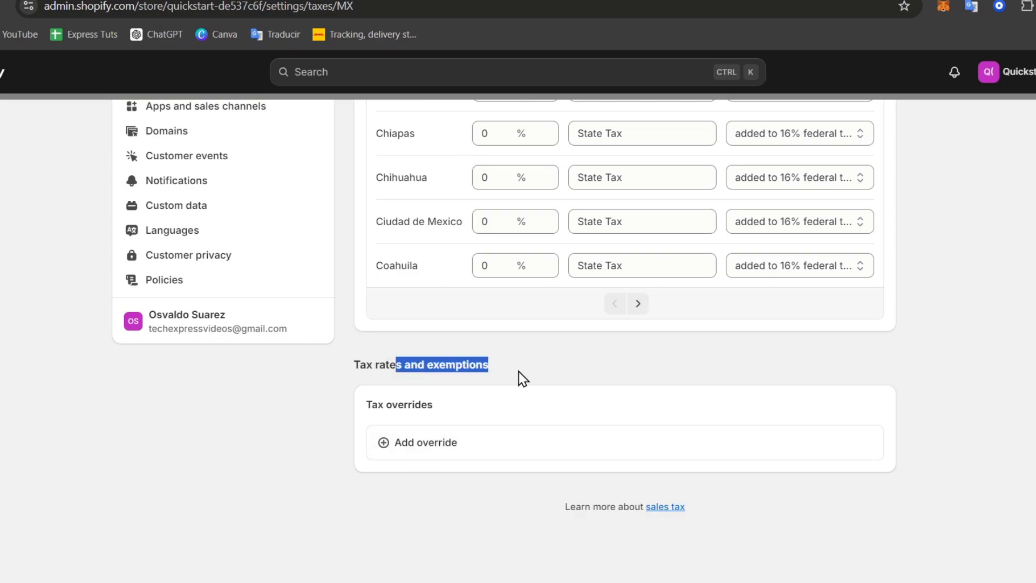
pyautogui.click(496, 439)
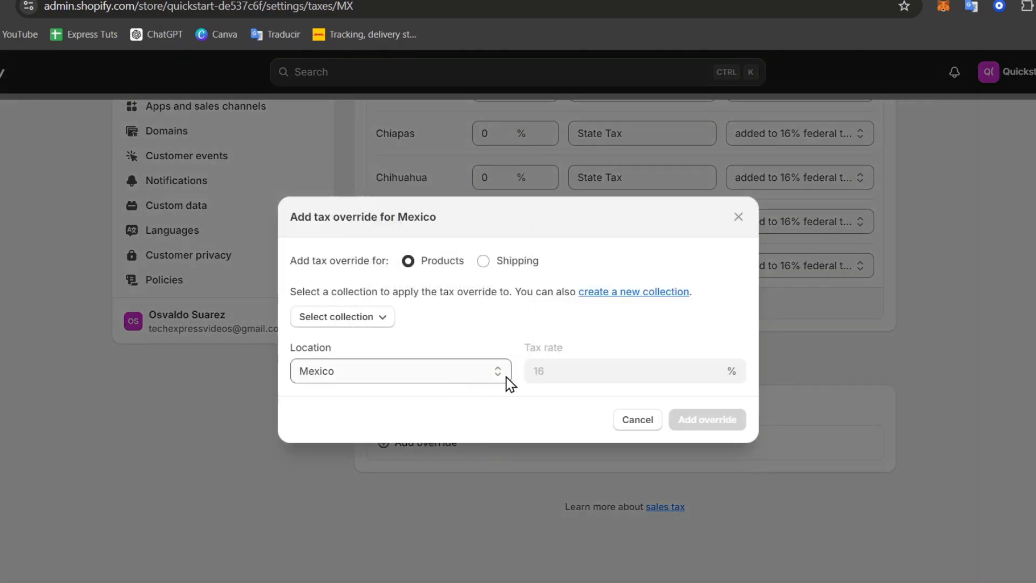
pyautogui.click(348, 317)
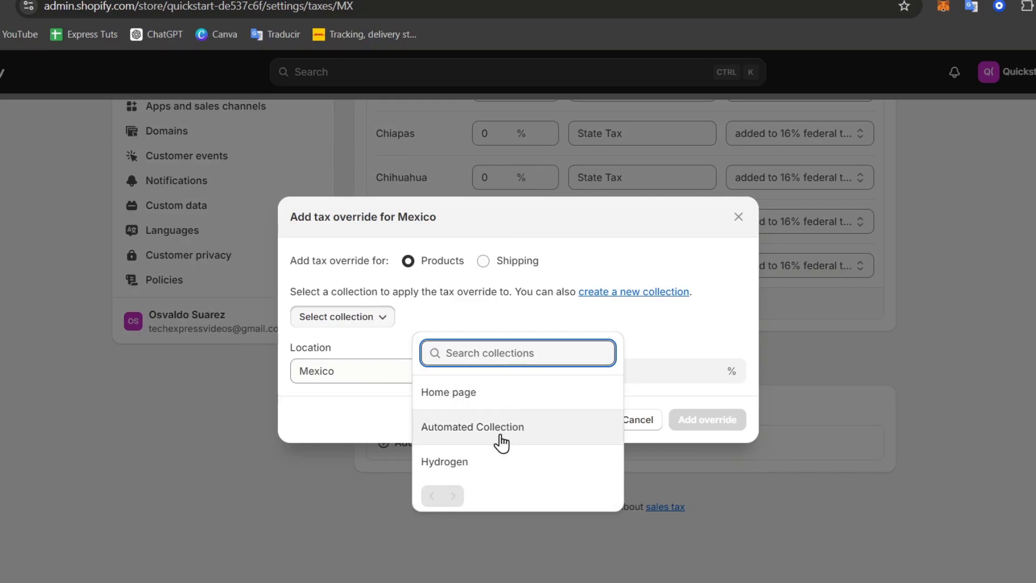
pyautogui.click(502, 461)
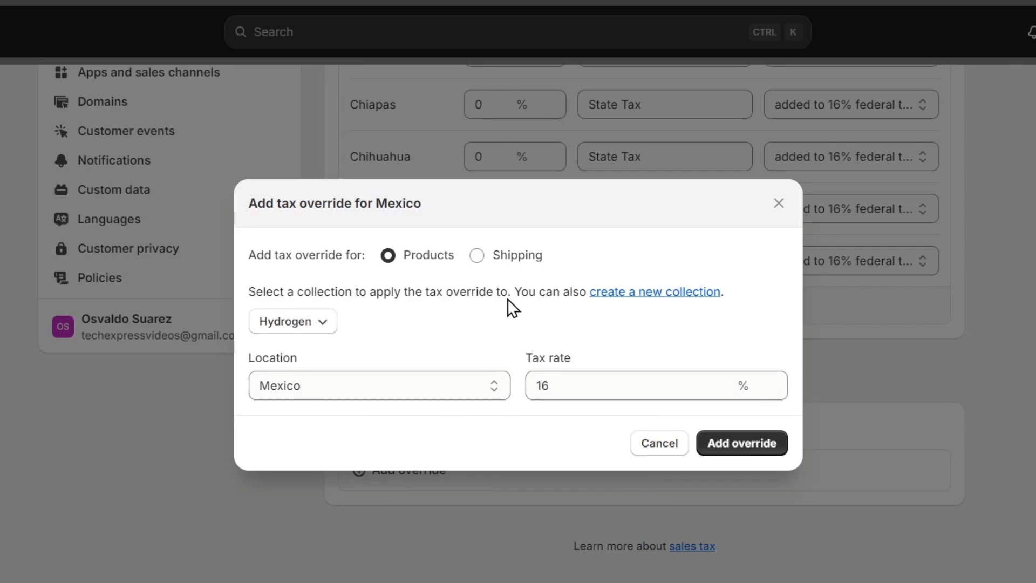
pyautogui.click(488, 255)
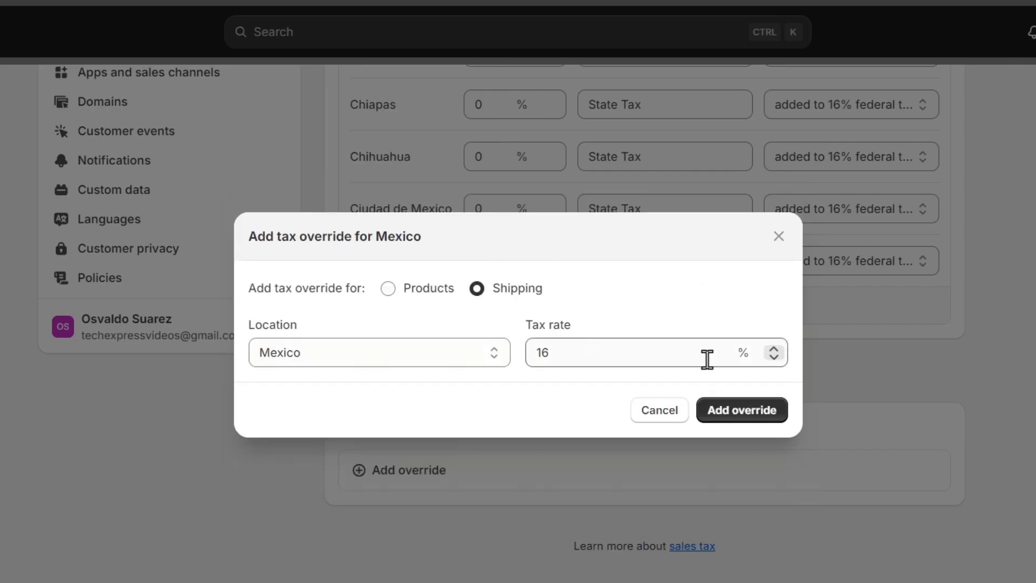
pyautogui.click(681, 415)
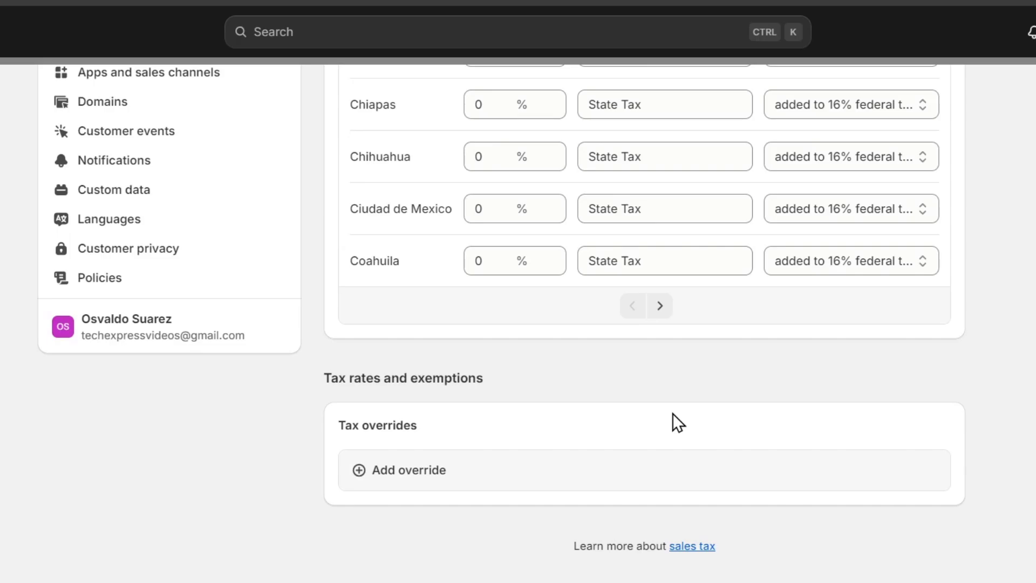
# - Leave Mexico's tax settings and open the General shipping profile in the Shipping and delivery settings
pyautogui.scroll(8, 673, 412)
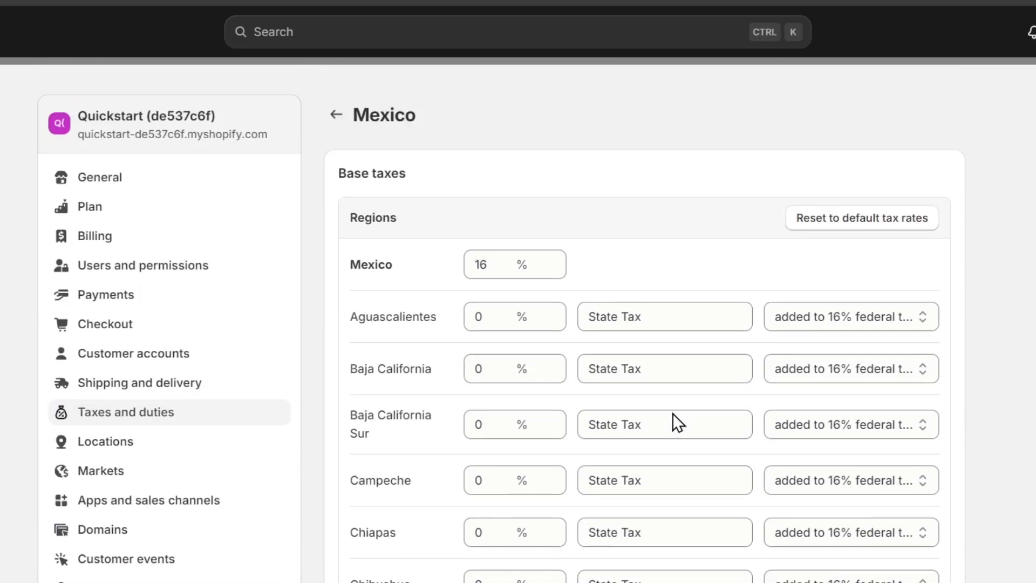
pyautogui.click(337, 115)
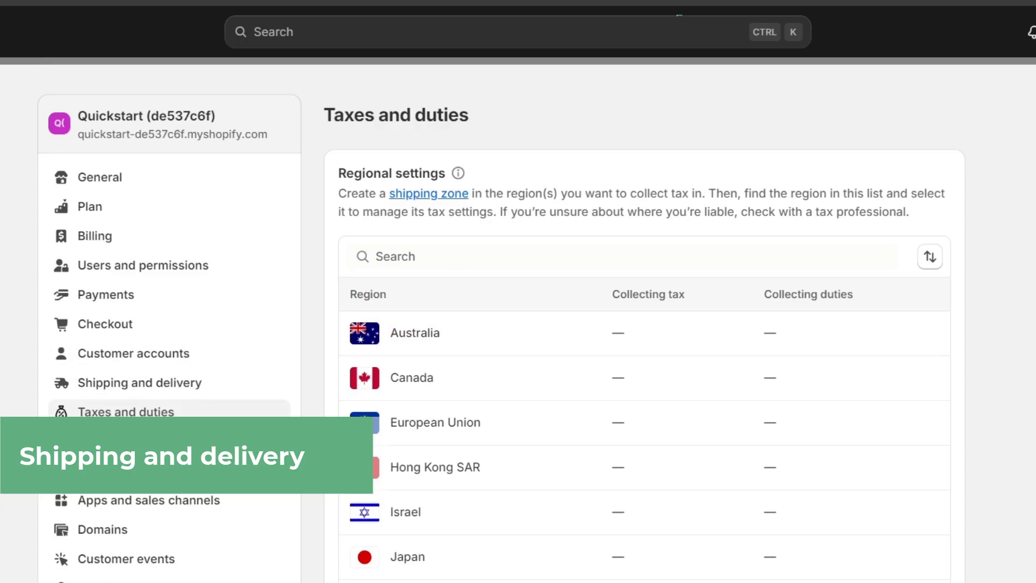
pyautogui.click(162, 397)
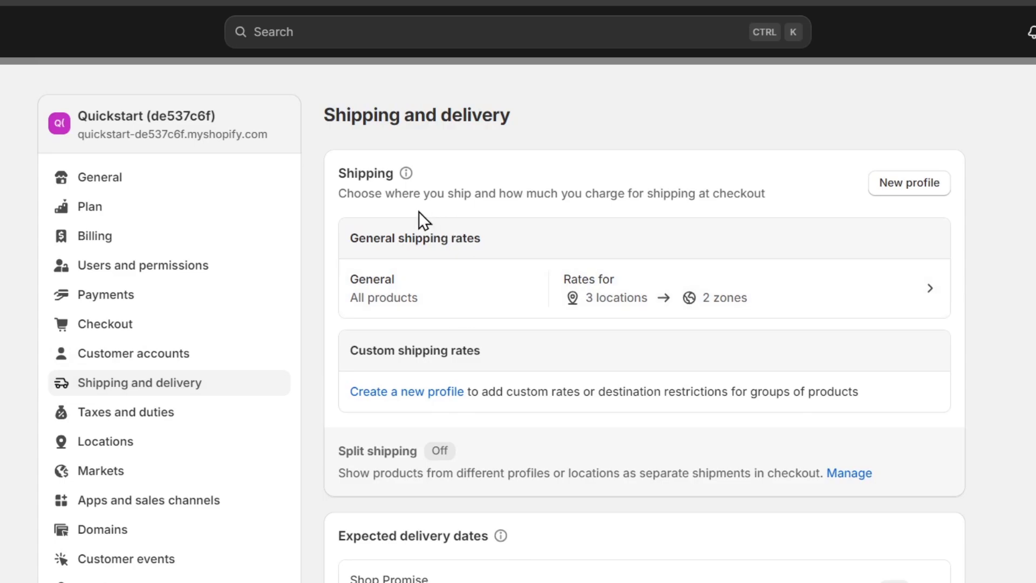
pyautogui.moveTo(413, 238); pyautogui.dragTo(595, 238)
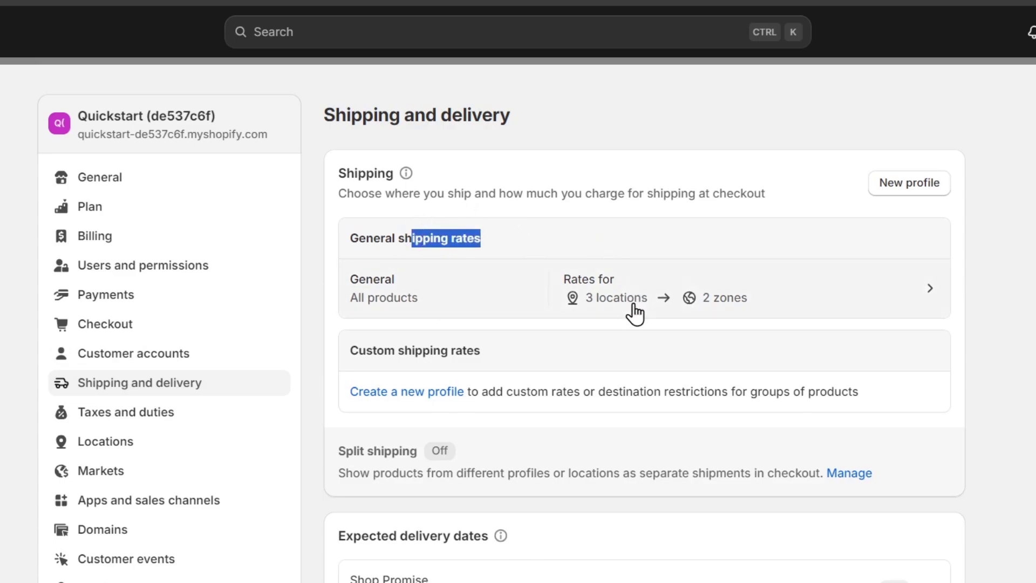
pyautogui.click(409, 296)
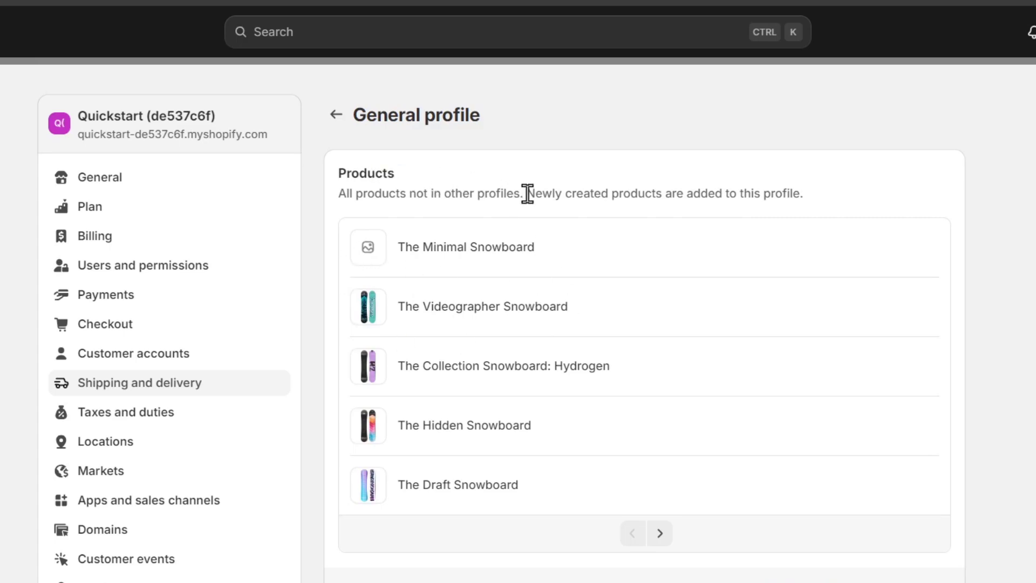
# - Examine the products included in the General profile and its fulfillment locations
pyautogui.moveTo(527, 194); pyautogui.dragTo(829, 206)
pyautogui.click(660, 533)
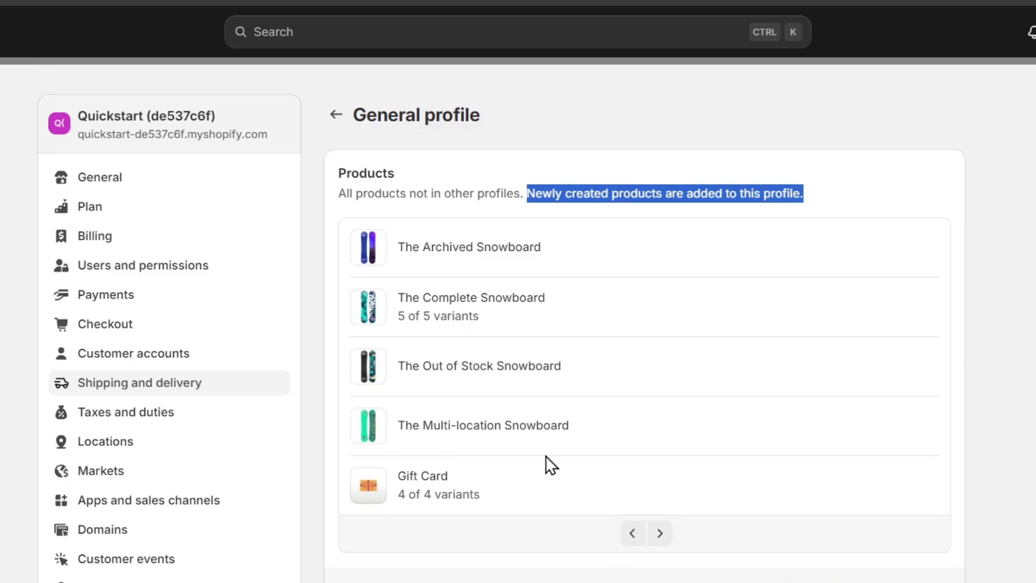
pyautogui.click(633, 534)
pyautogui.scroll(-8, 599, 475)
pyautogui.scroll(4, 575, 429)
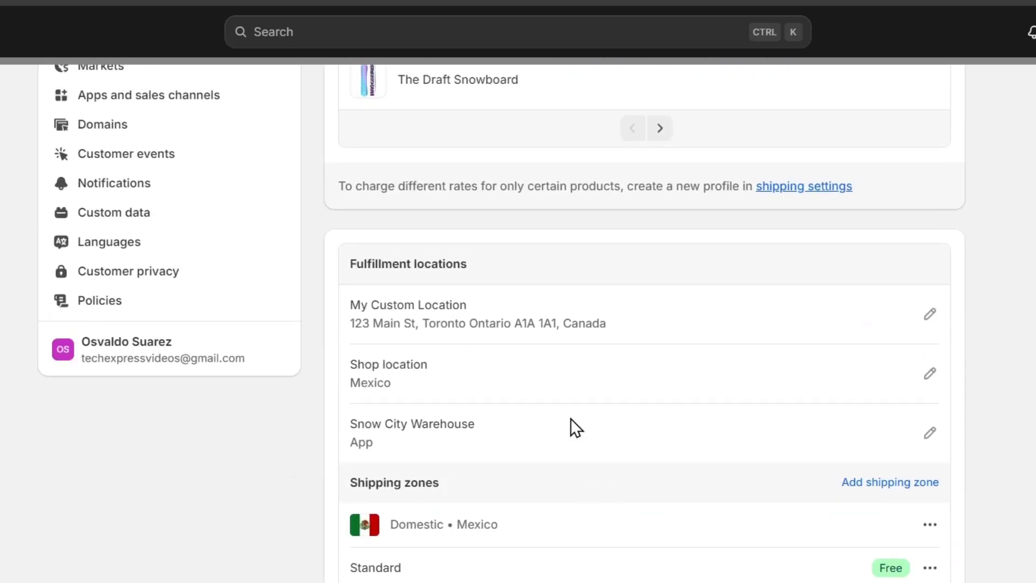
pyautogui.scroll(-2, 576, 428)
pyautogui.scroll(-1, 571, 418)
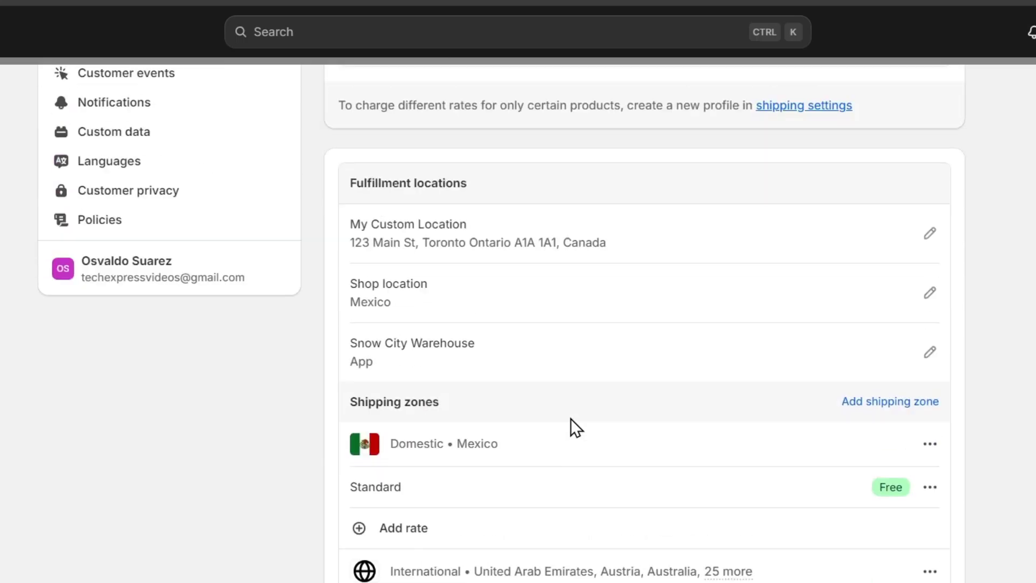
pyautogui.scroll(1, 472, 247)
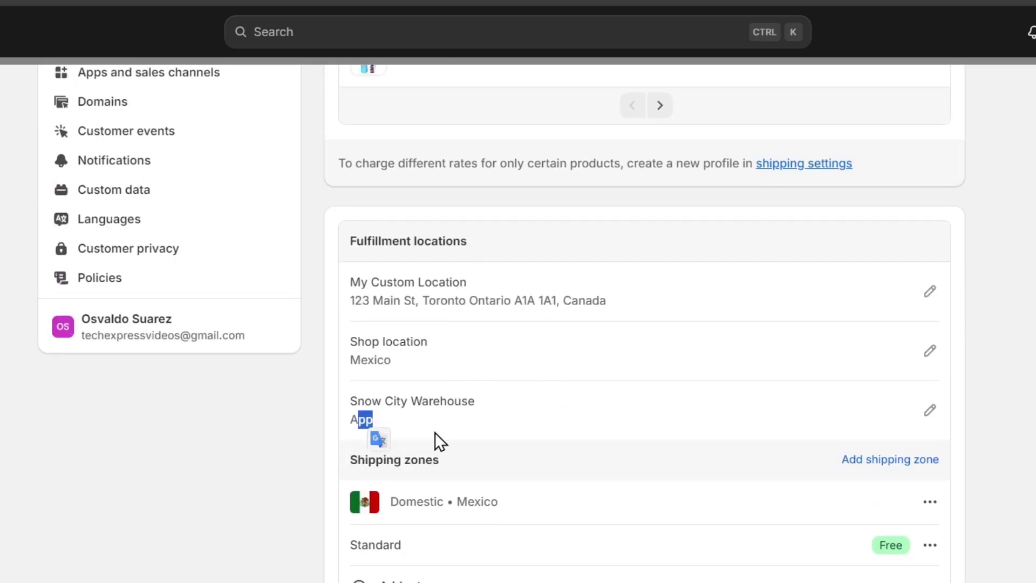
# - Examine the profile's domestic and international shipping zones and the rates listed under each
pyautogui.scroll(-4, 435, 433)
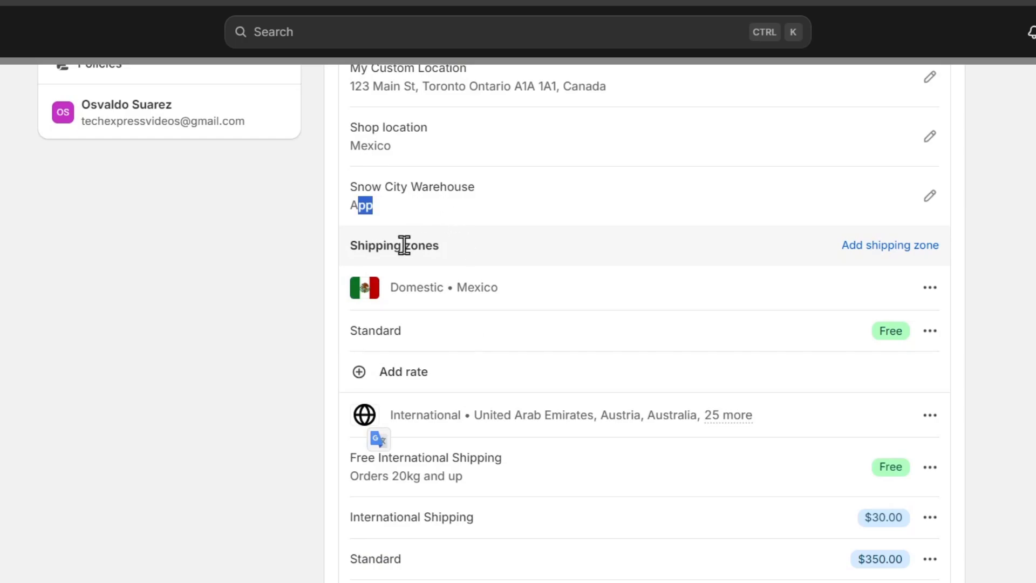
pyautogui.scroll(-6, 403, 244)
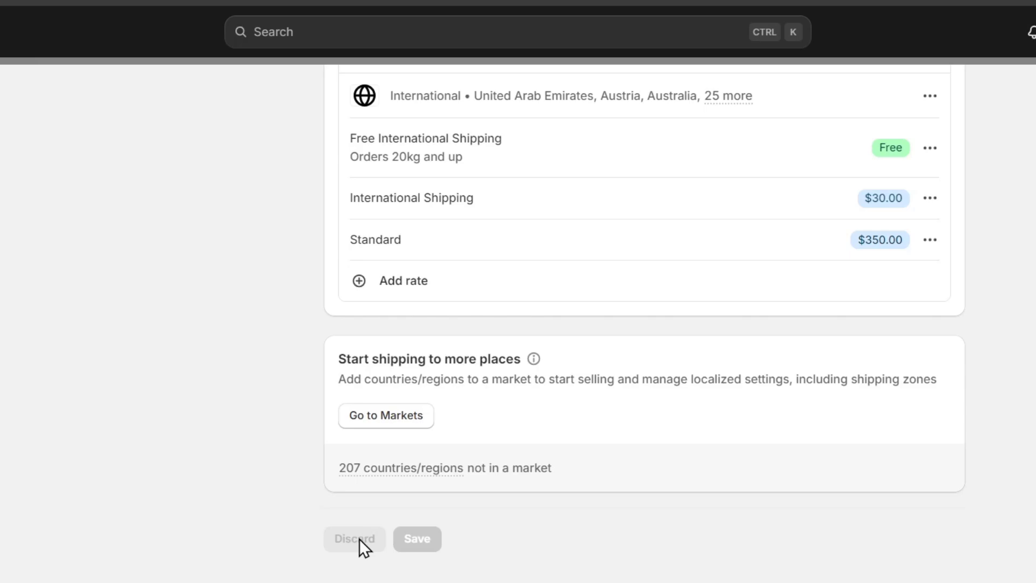
pyautogui.scroll(4, 359, 539)
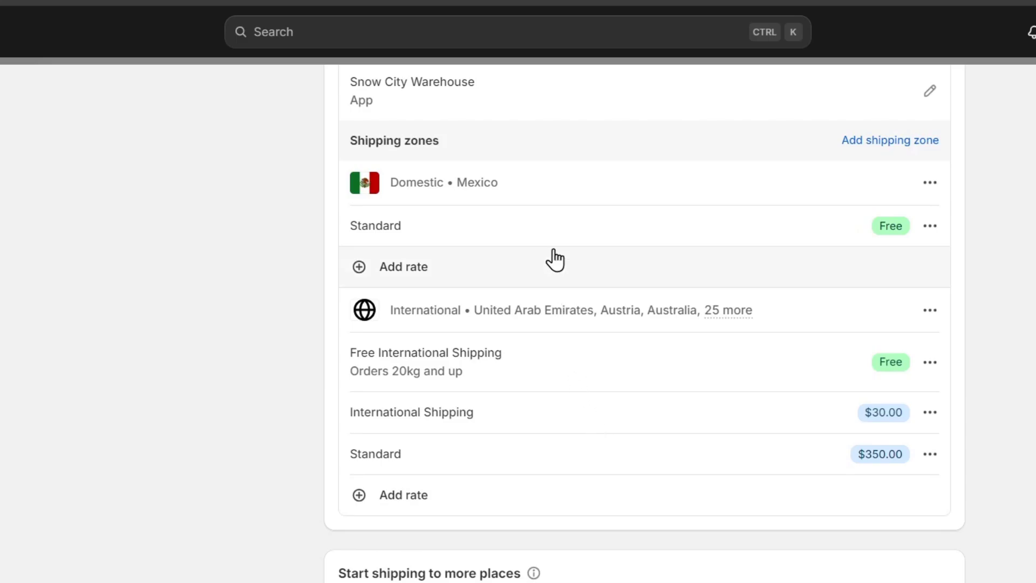
pyautogui.scroll(4, 554, 260)
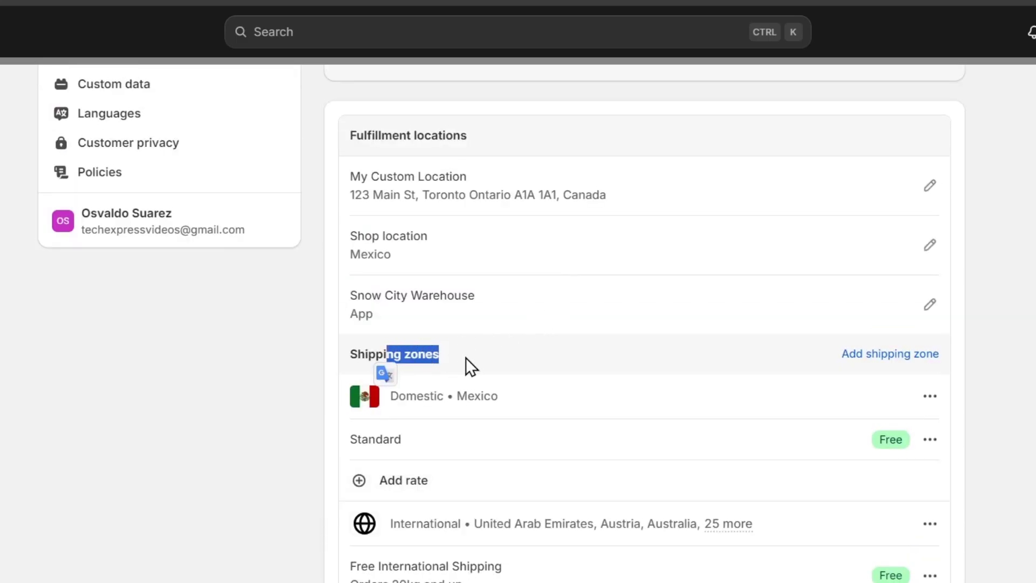
pyautogui.scroll(-4, 470, 362)
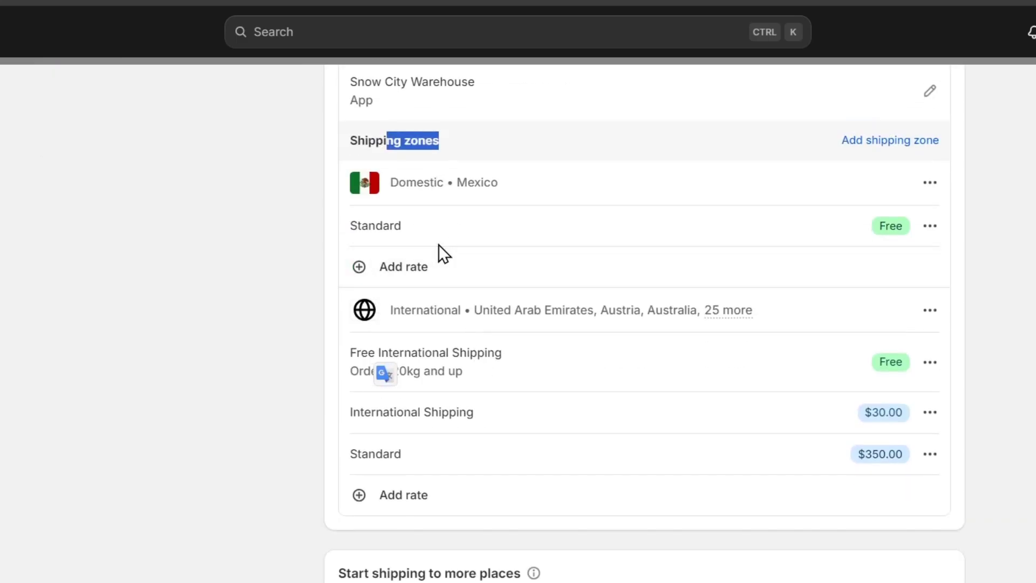
# - Open the domestic Mexico zone's Standard rate for editing and check its shipping rate type and custom name
pyautogui.click(666, 223)
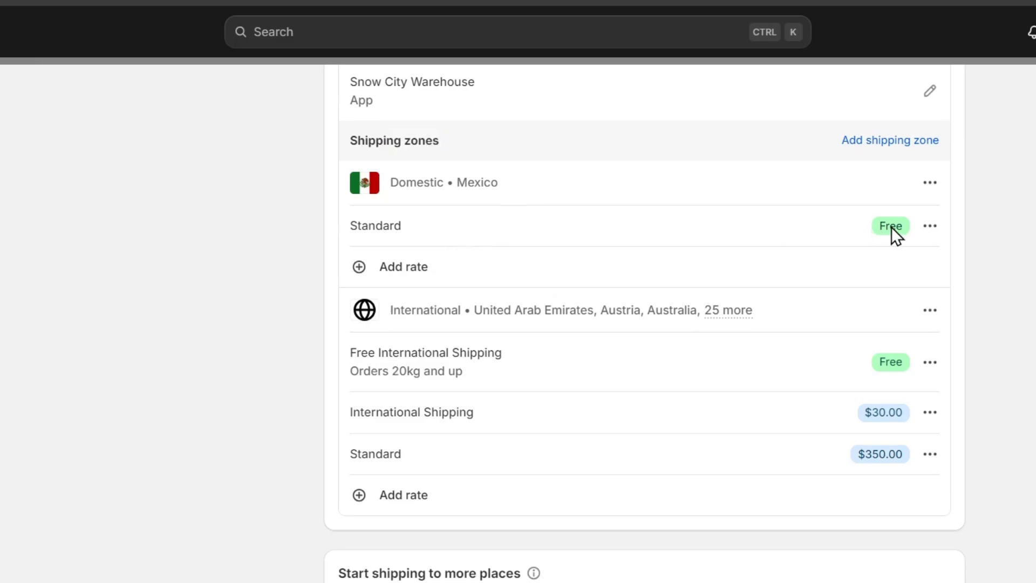
pyautogui.click(921, 239)
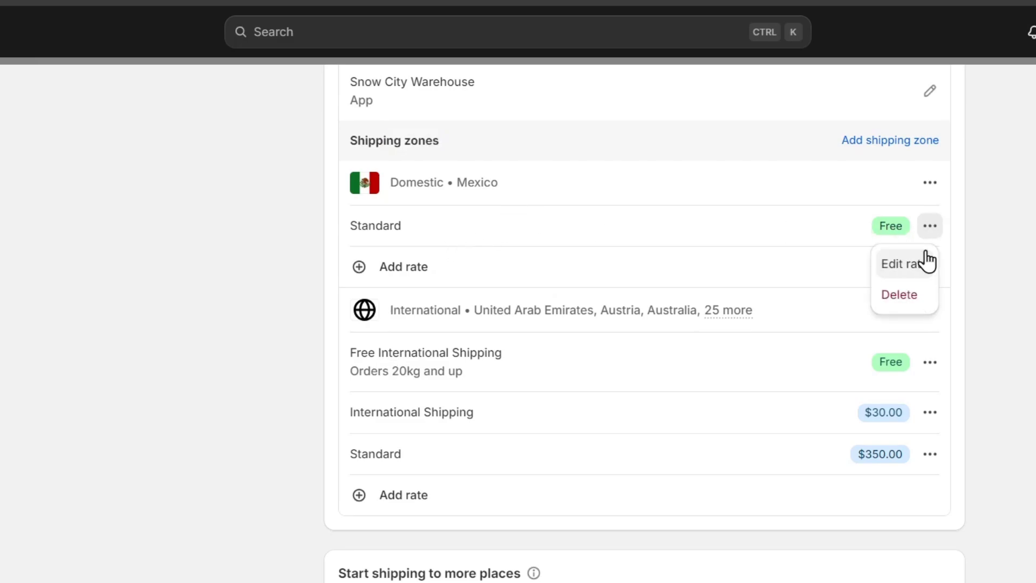
pyautogui.click(924, 262)
pyautogui.click(357, 354)
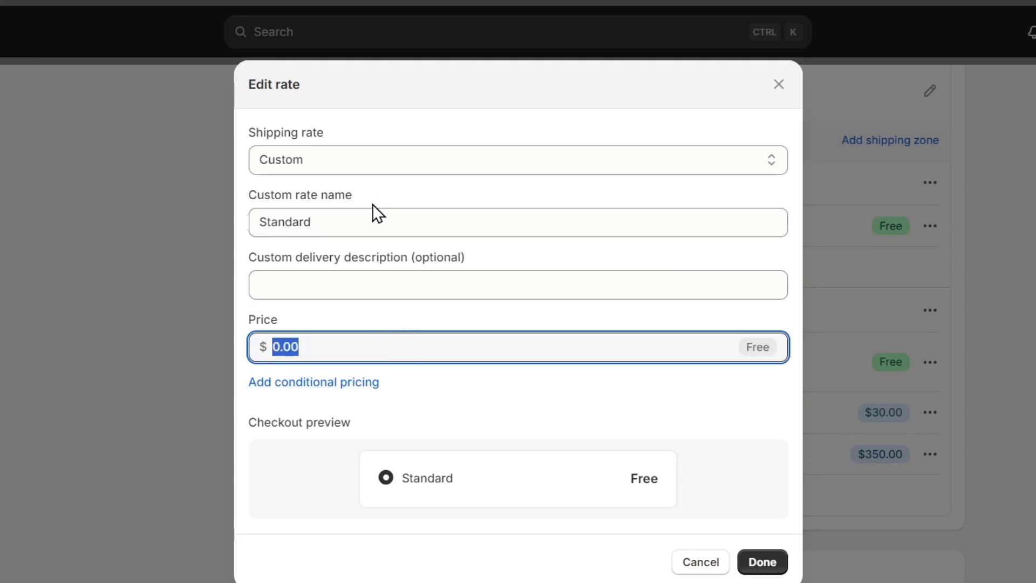
pyautogui.click(370, 163)
pyautogui.click(386, 188)
pyautogui.click(373, 234)
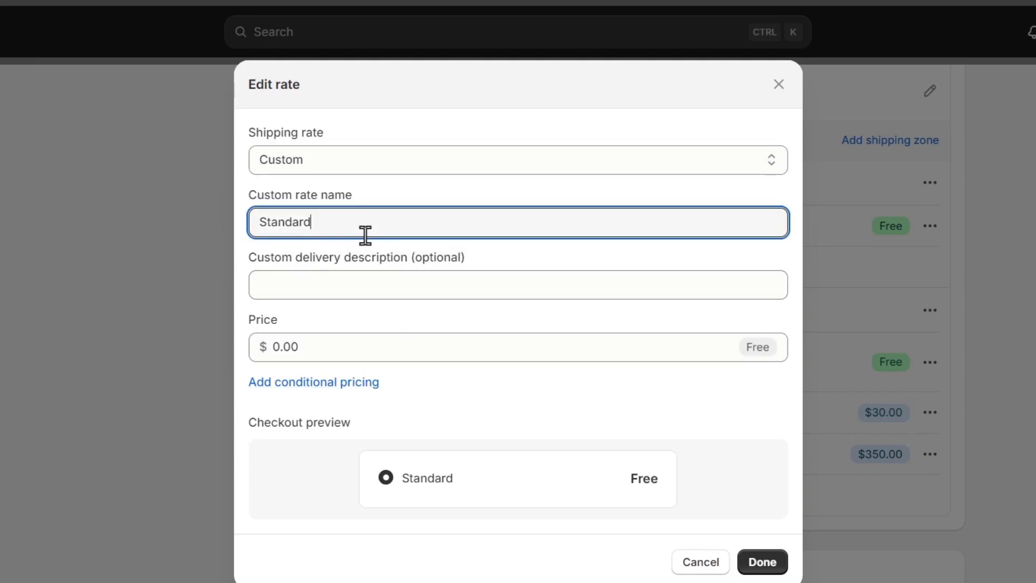
pyautogui.doubleClick(363, 235)
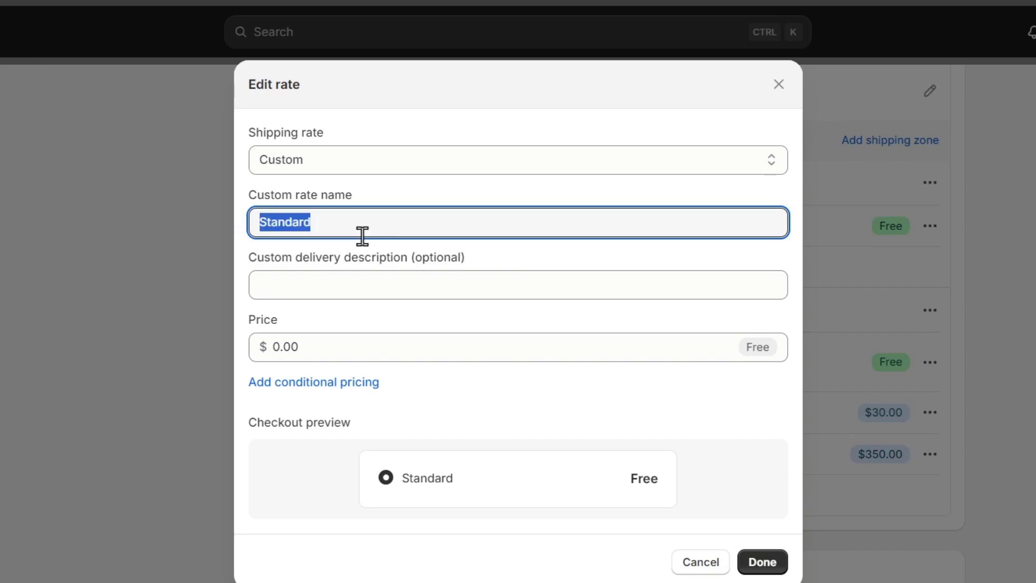
# - Set the domestic Standard rate's custom delivery description to "Made to order" and apply the rate edit
pyautogui.click(376, 285)
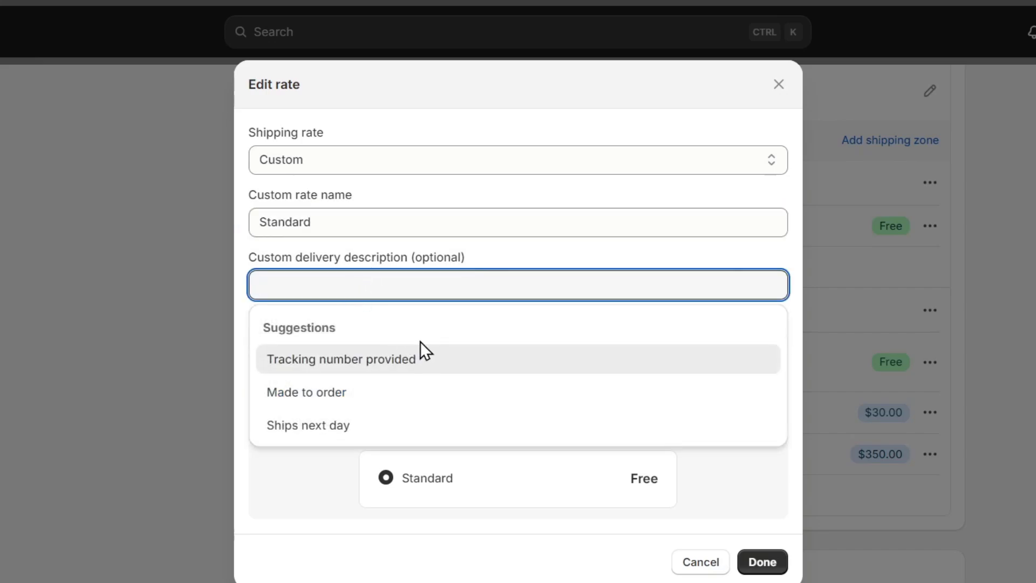
pyautogui.click(438, 397)
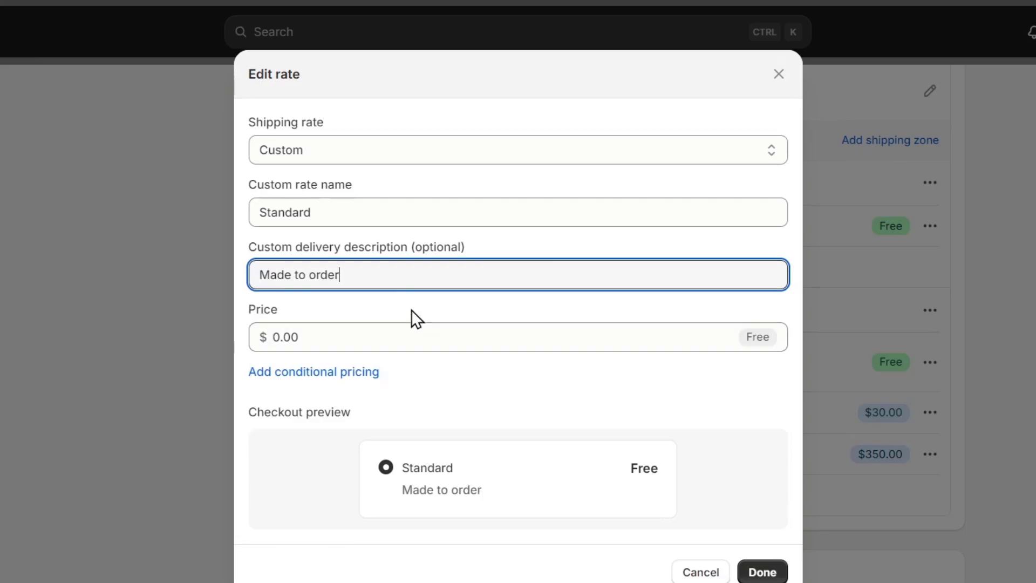
pyautogui.click(412, 282)
pyautogui.click(332, 455)
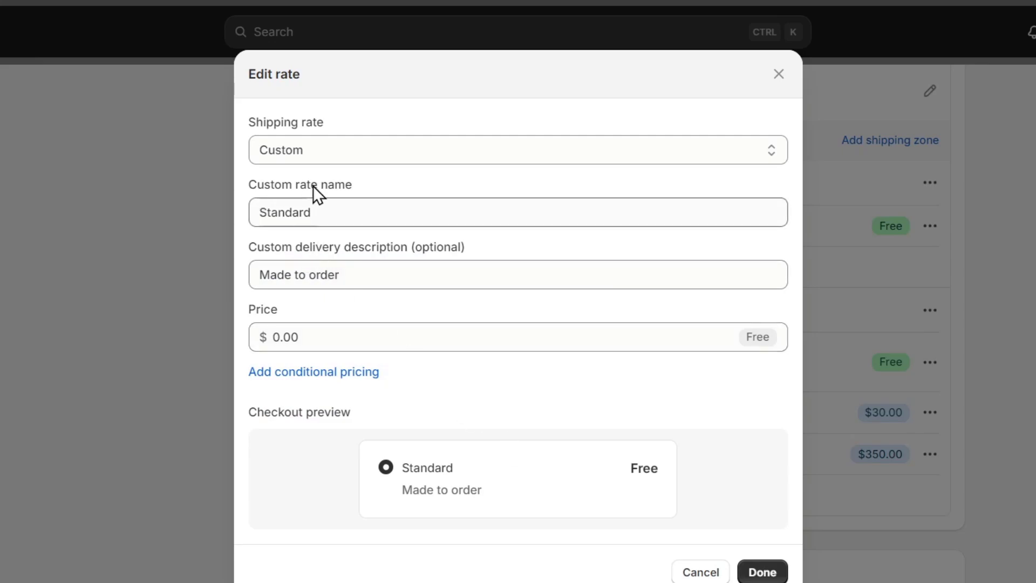
pyautogui.click(311, 352)
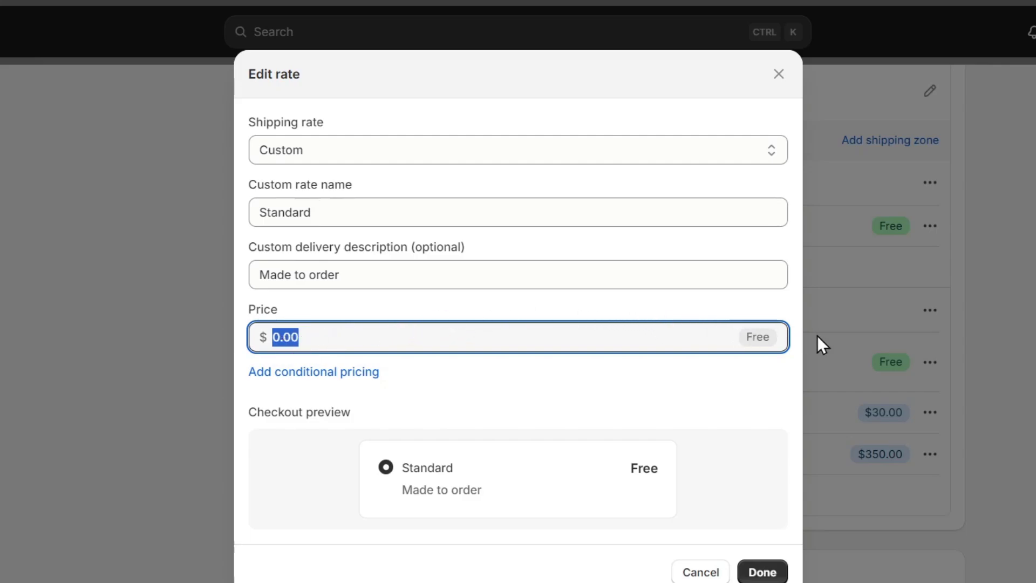
pyautogui.click(762, 572)
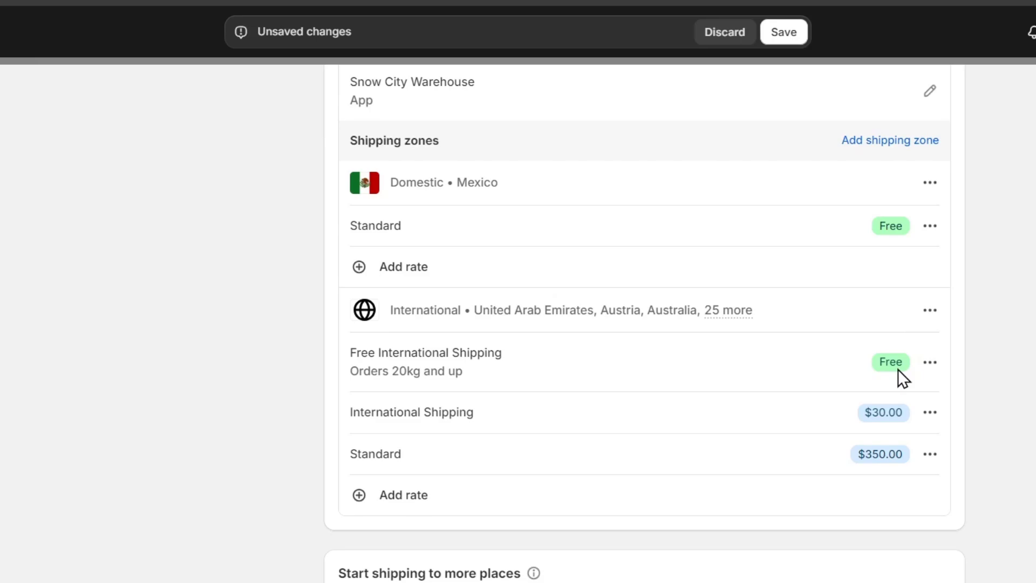
# - Edit the International Shipping rate, setting its price to $15 and its delivery description to "Made to order"
pyautogui.moveTo(864, 412); pyautogui.dragTo(925, 422)
pyautogui.click(930, 412)
pyautogui.click(906, 456)
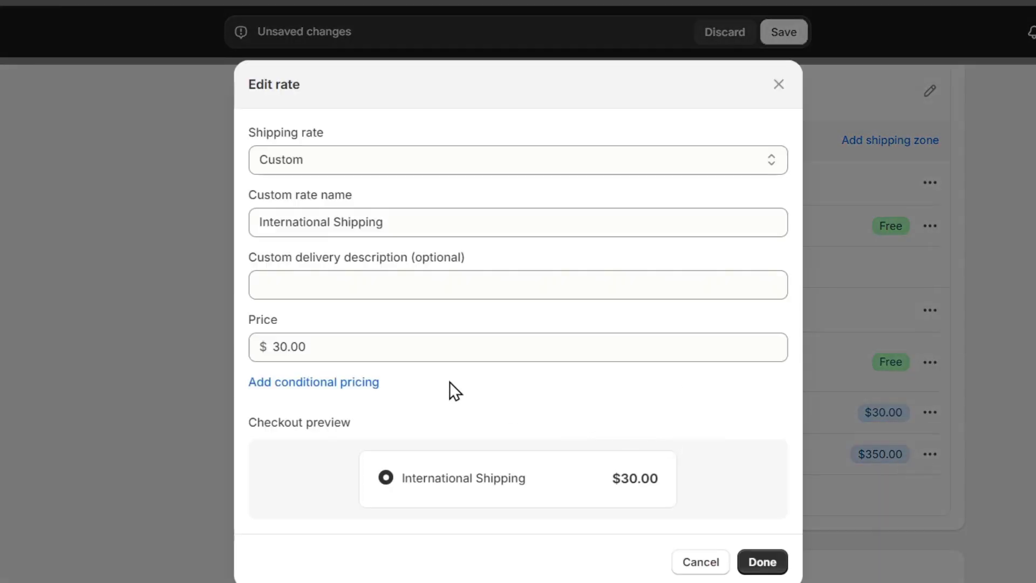
pyautogui.click(388, 357)
pyautogui.write('15')
pyautogui.click(539, 439)
pyautogui.click(370, 291)
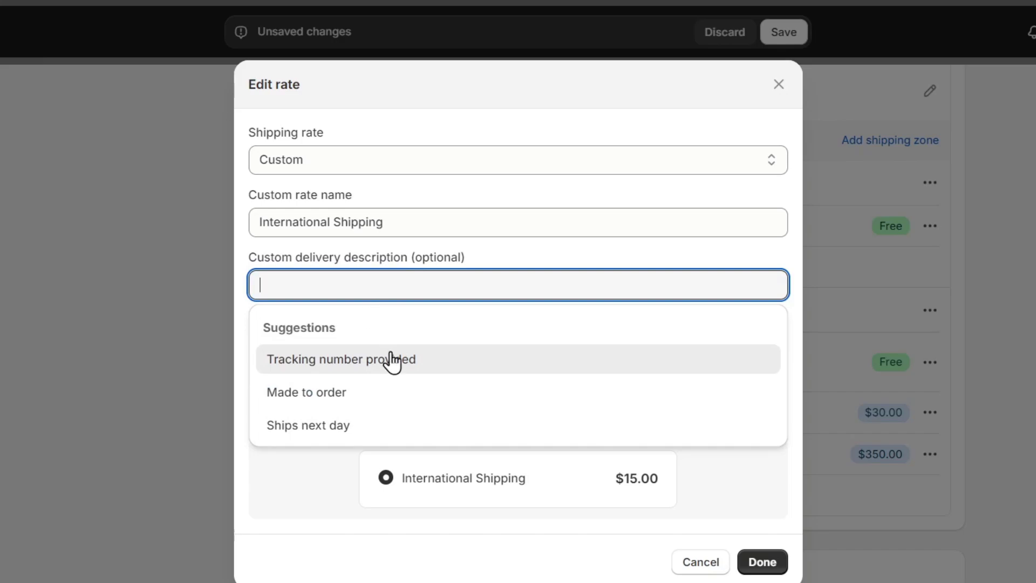
pyautogui.click(390, 391)
pyautogui.click(775, 574)
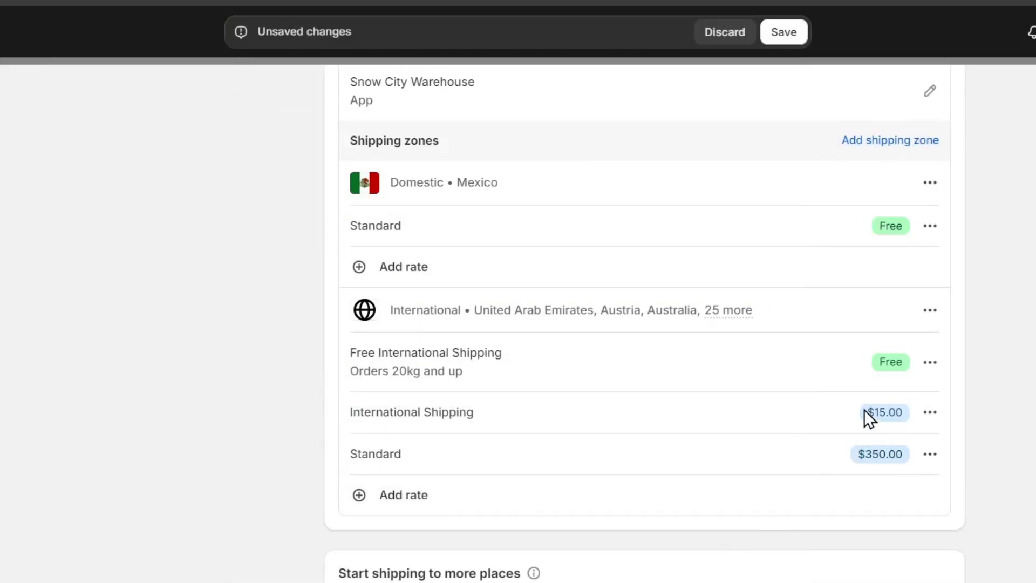
# - Set the price of the international zone's Standard rate to $100 and apply the rate edit
pyautogui.click(927, 455)
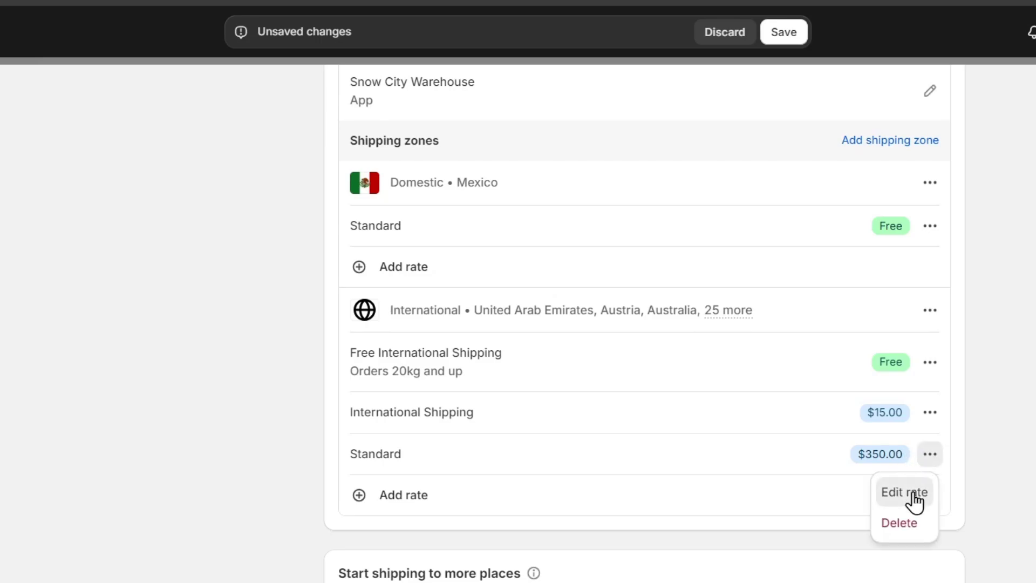
pyautogui.click(906, 491)
pyautogui.click(423, 352)
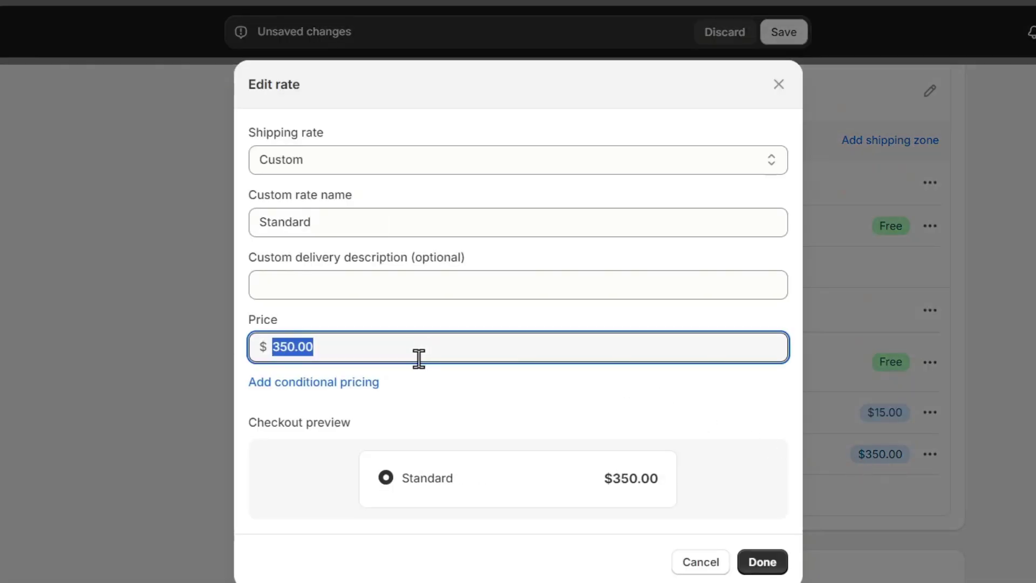
pyautogui.write('100')
pyautogui.click(761, 561)
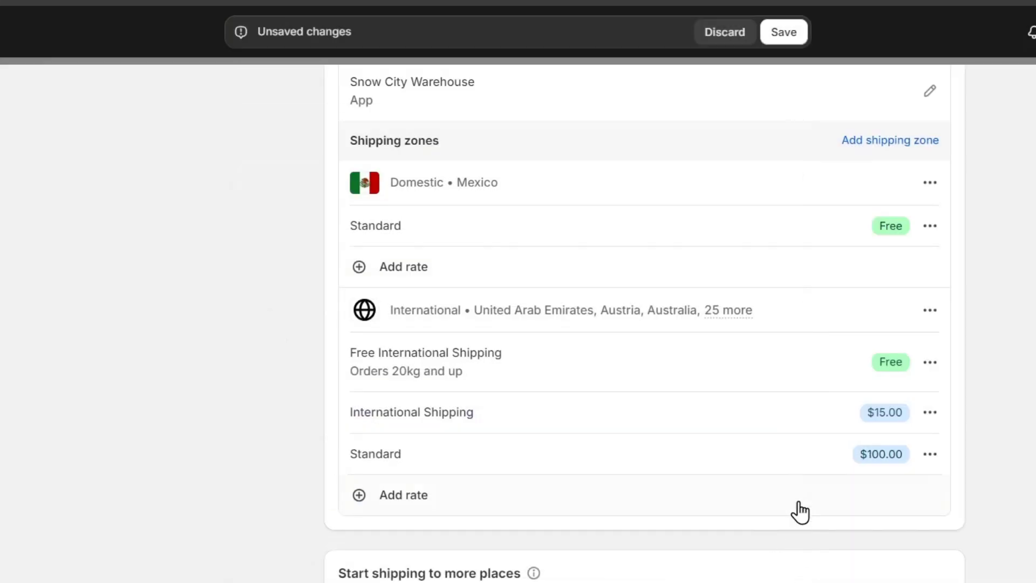
# - Open a new rate for the international zone, review its rate type, shipping rate and delivery description options, and cancel it
pyautogui.scroll(-4, 798, 508)
pyautogui.scroll(4, 781, 488)
pyautogui.click(407, 492)
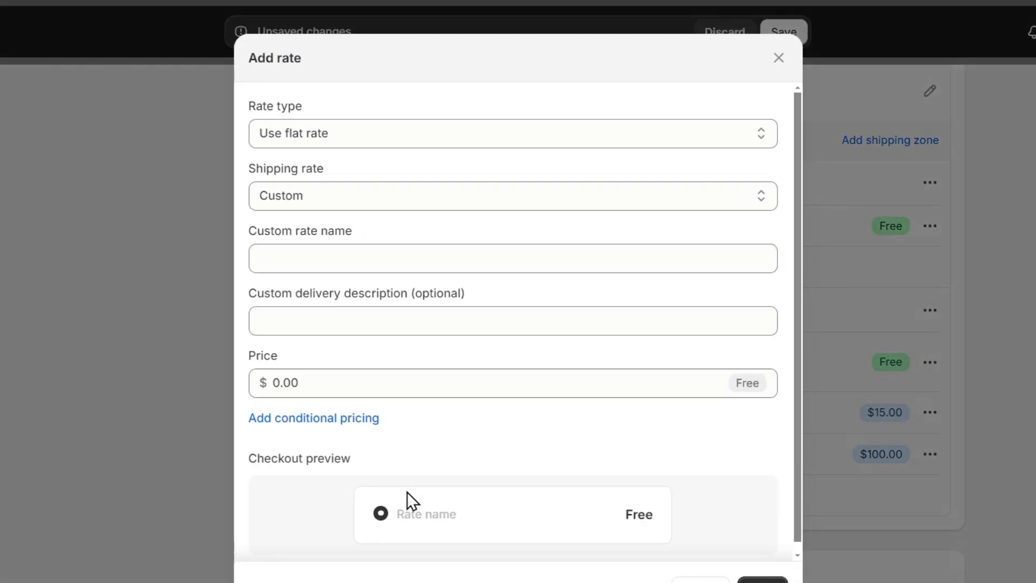
pyautogui.click(376, 135)
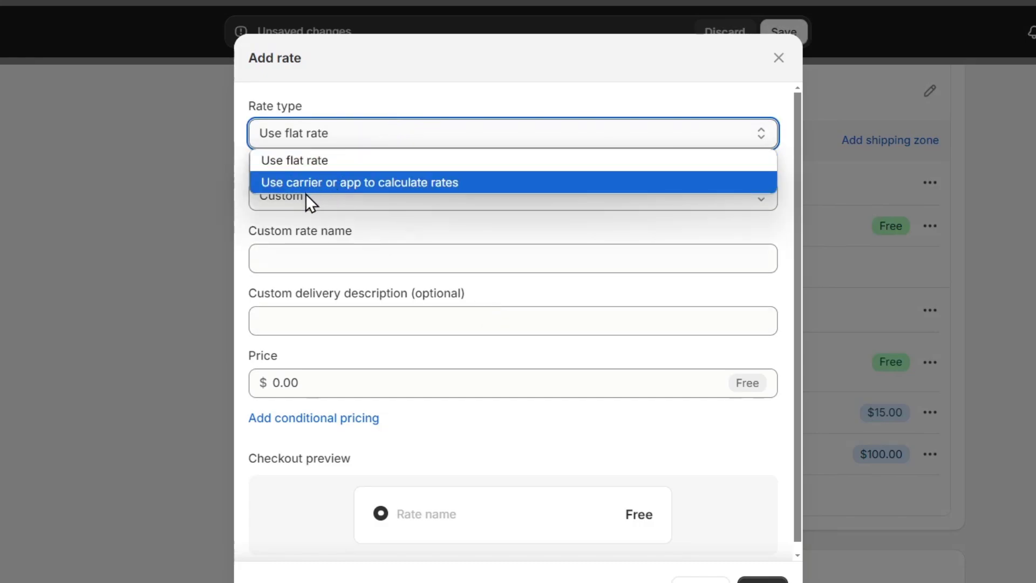
pyautogui.click(400, 217)
pyautogui.click(351, 198)
pyautogui.click(351, 222)
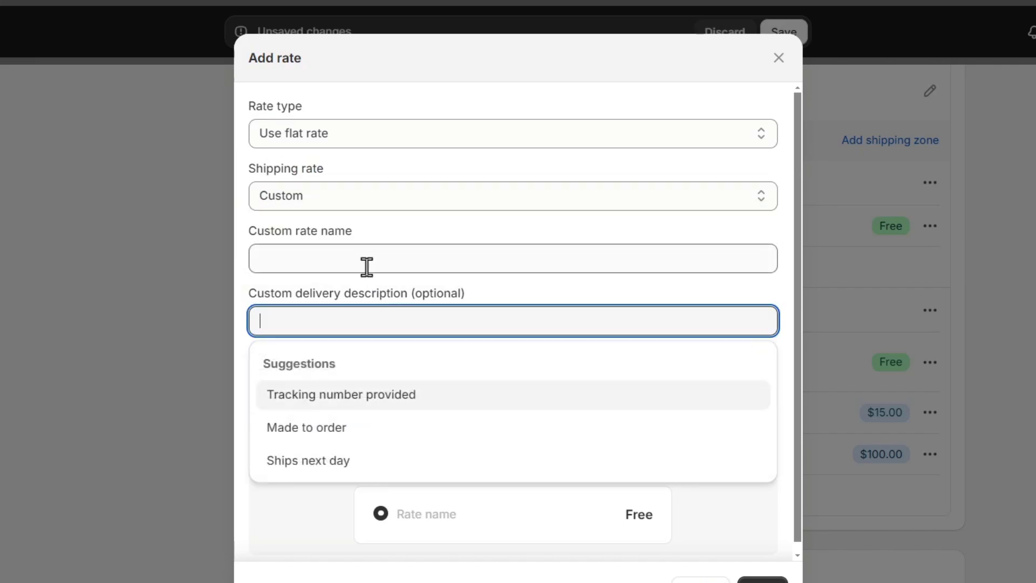
pyautogui.click(361, 248)
pyautogui.click(400, 310)
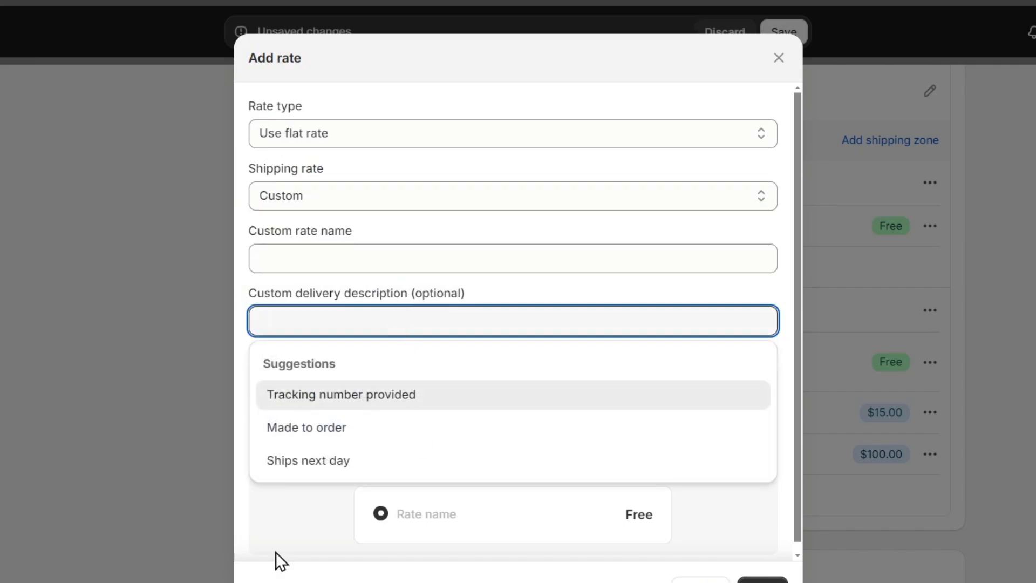
pyautogui.click(303, 492)
pyautogui.scroll(-1, 421, 482)
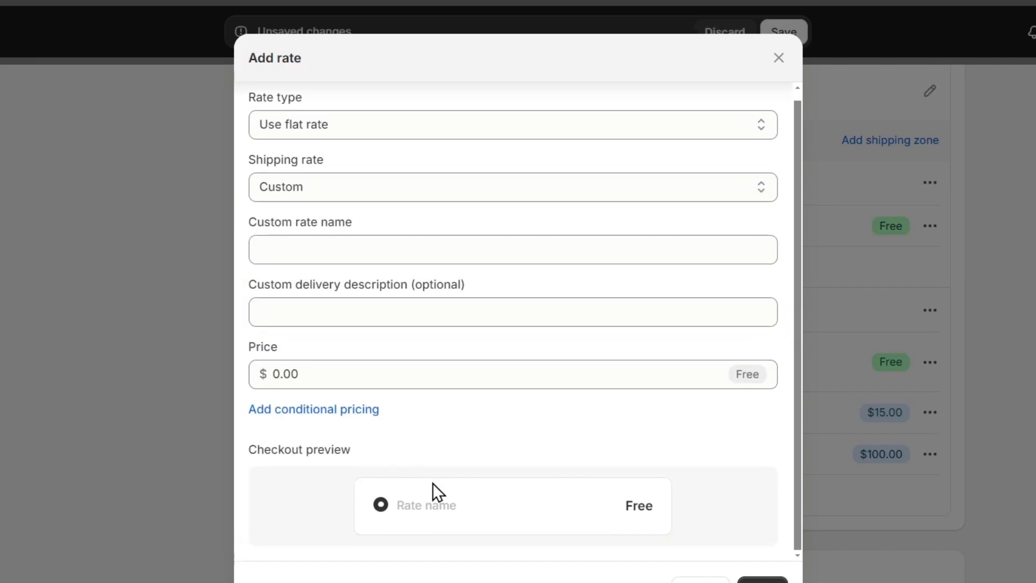
pyautogui.click(700, 581)
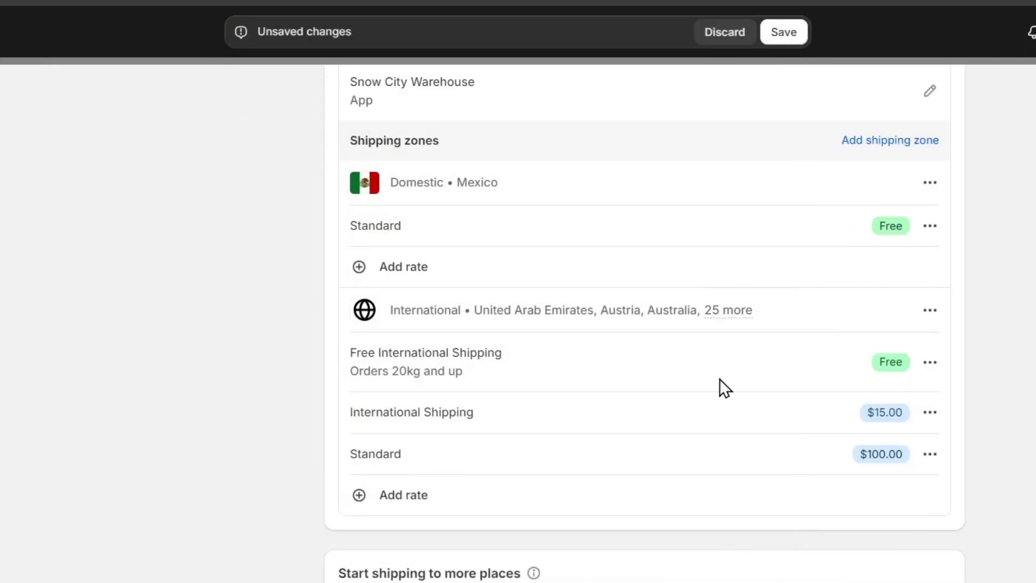
# - Search the web in a new browser tab for "shopify USA shipping rates" and open Shopify Help Center's "Understanding shipping rates" article
pyautogui.scroll(10, 678, 312)
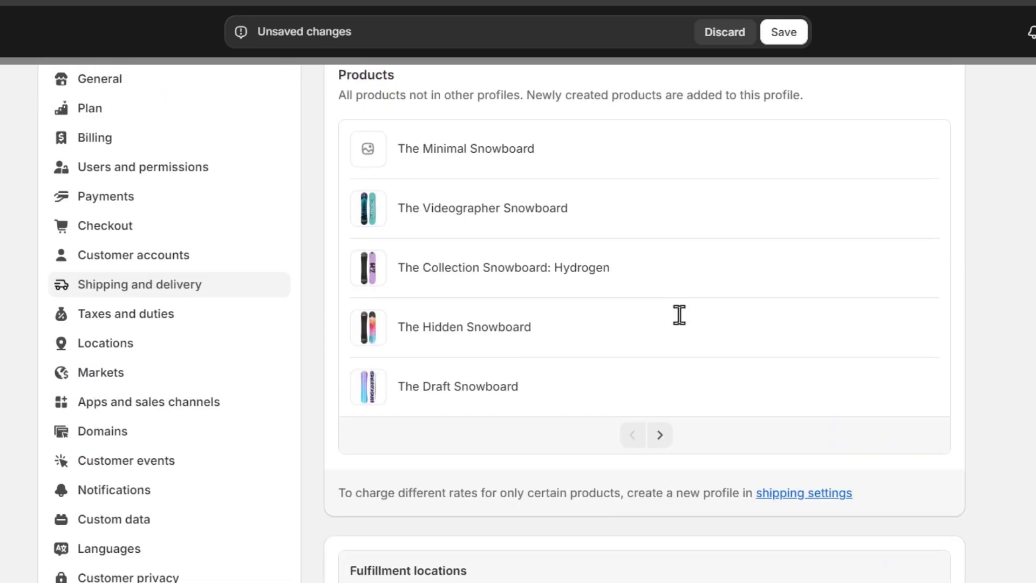
pyautogui.scroll(-5, 678, 314)
pyautogui.hotkey('ctrl', 't')
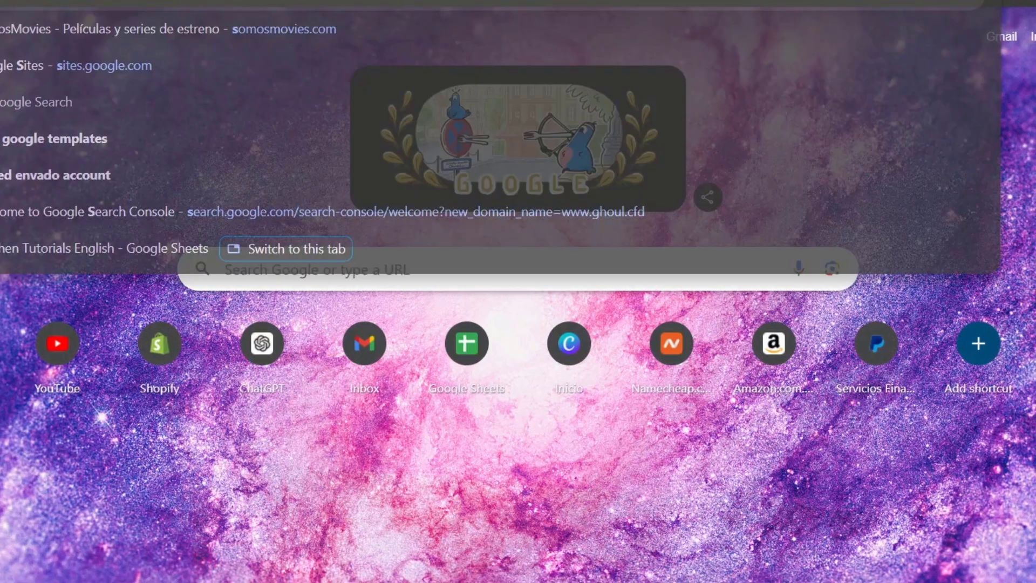
pyautogui.write('shopify ')
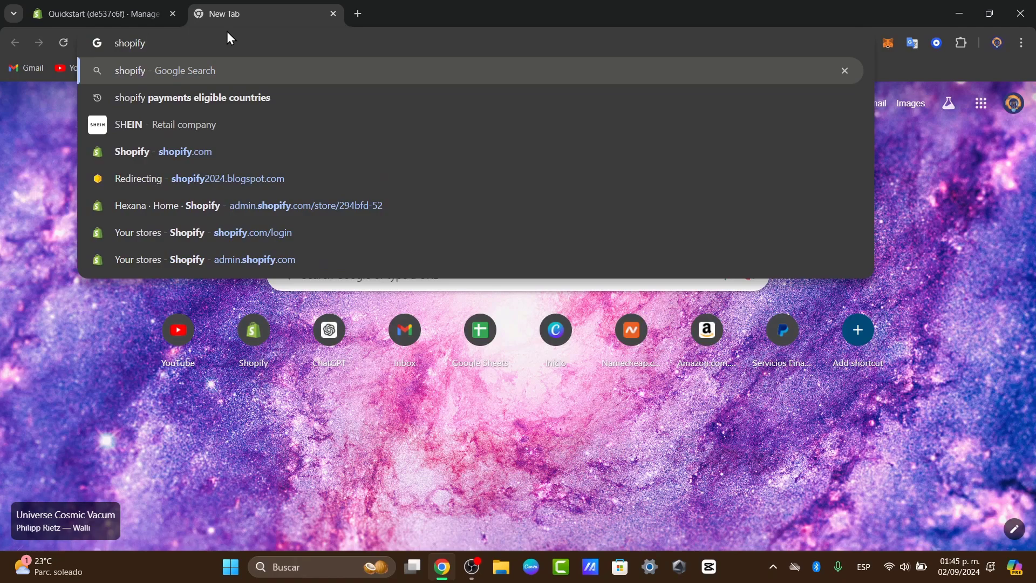
pyautogui.write('US')
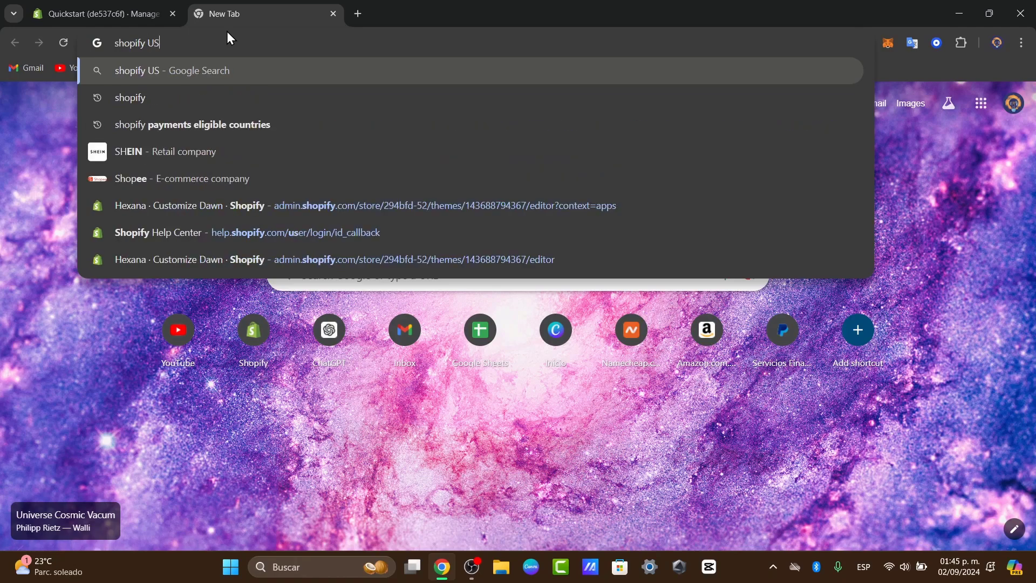
pyautogui.write('A shipping rates')
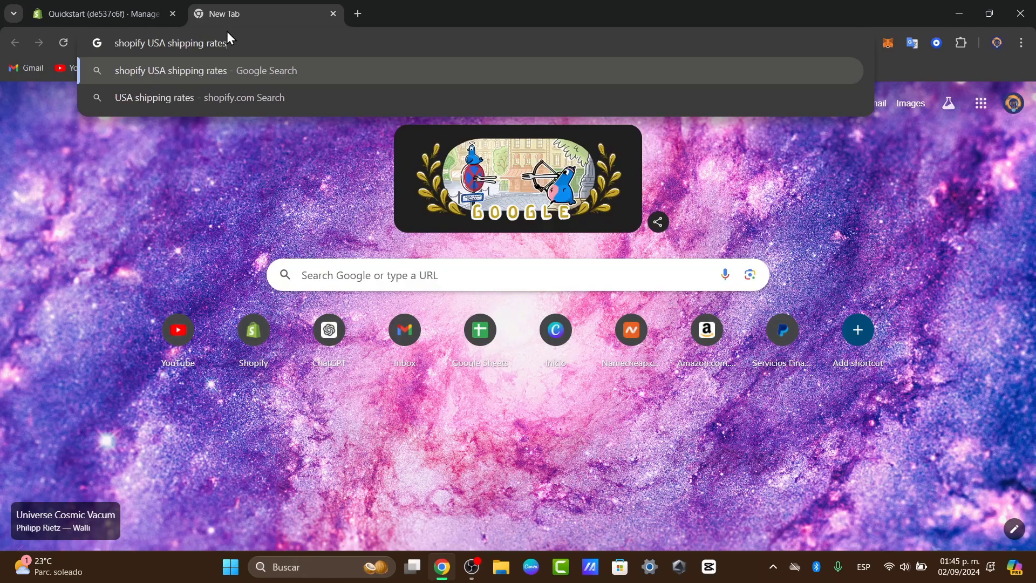
pyautogui.press('Return')
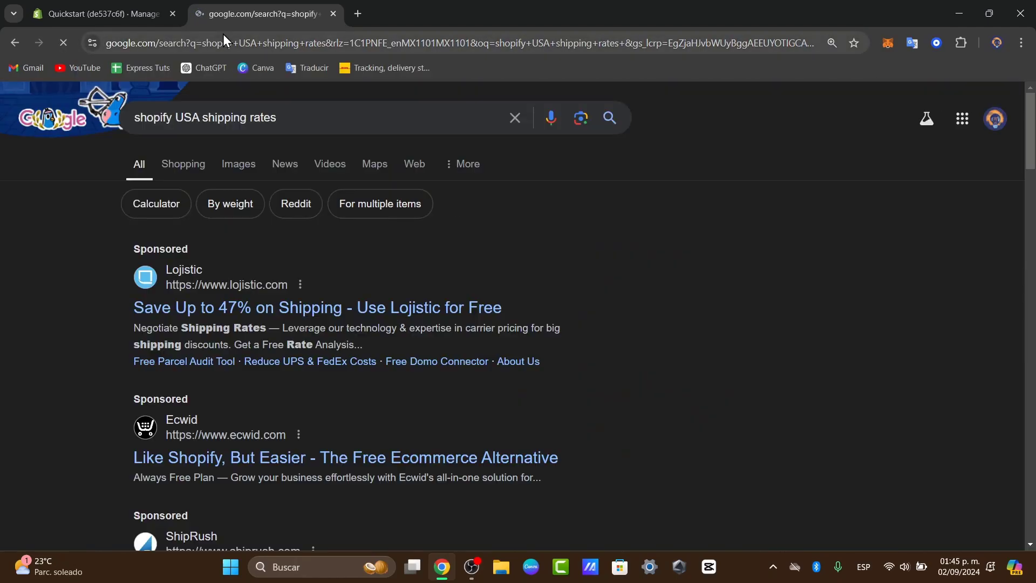
pyautogui.scroll(-10, 319, 283)
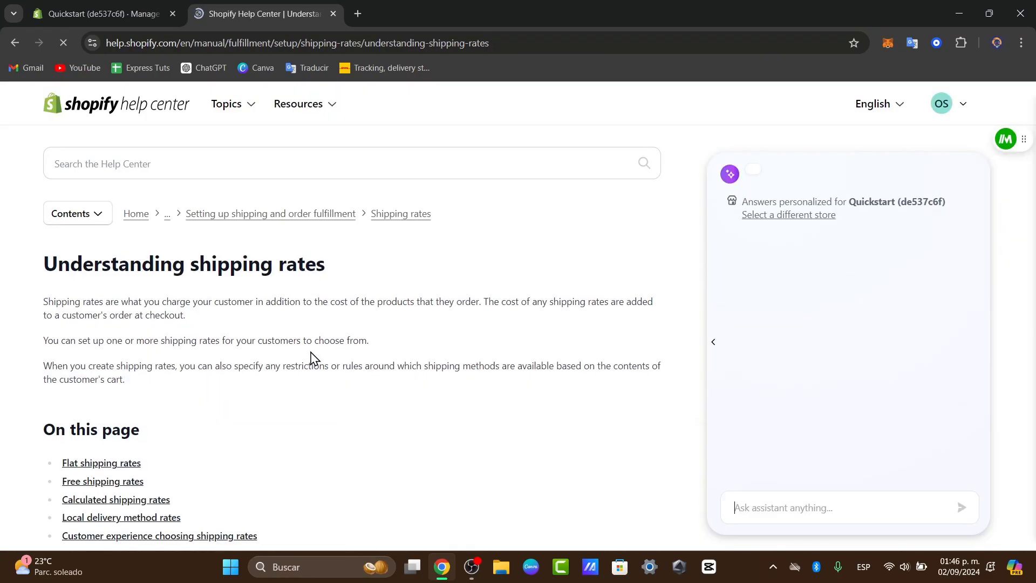
# - Examine the article's sections on flat, general, price-based and weight-based rates and on calculated rates from carriers and apps
pyautogui.scroll(-1, 238, 294)
pyautogui.scroll(-7, 225, 424)
pyautogui.scroll(3, 162, 324)
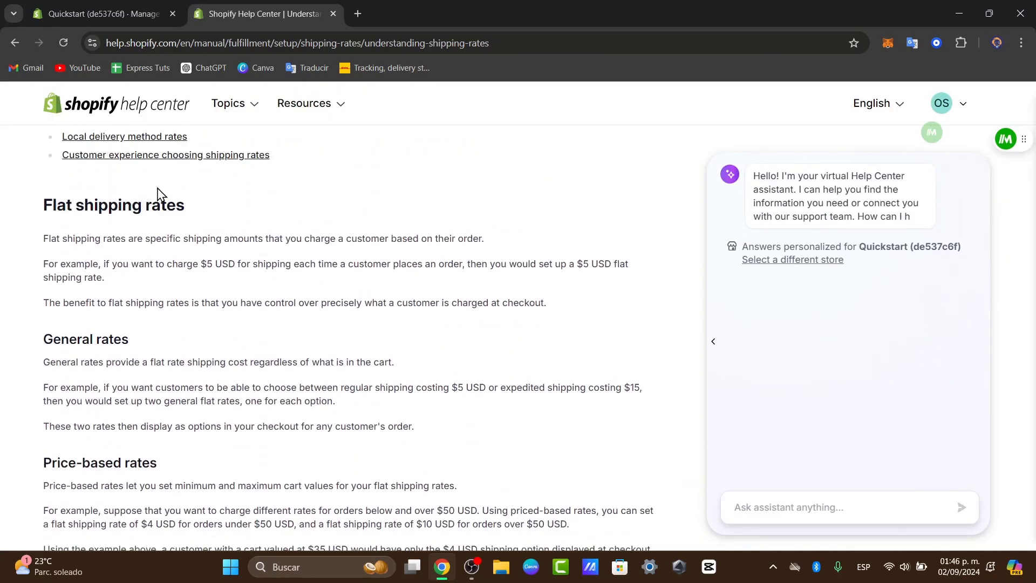
pyautogui.moveTo(95, 268); pyautogui.dragTo(186, 272)
pyautogui.moveTo(76, 405); pyautogui.dragTo(135, 400)
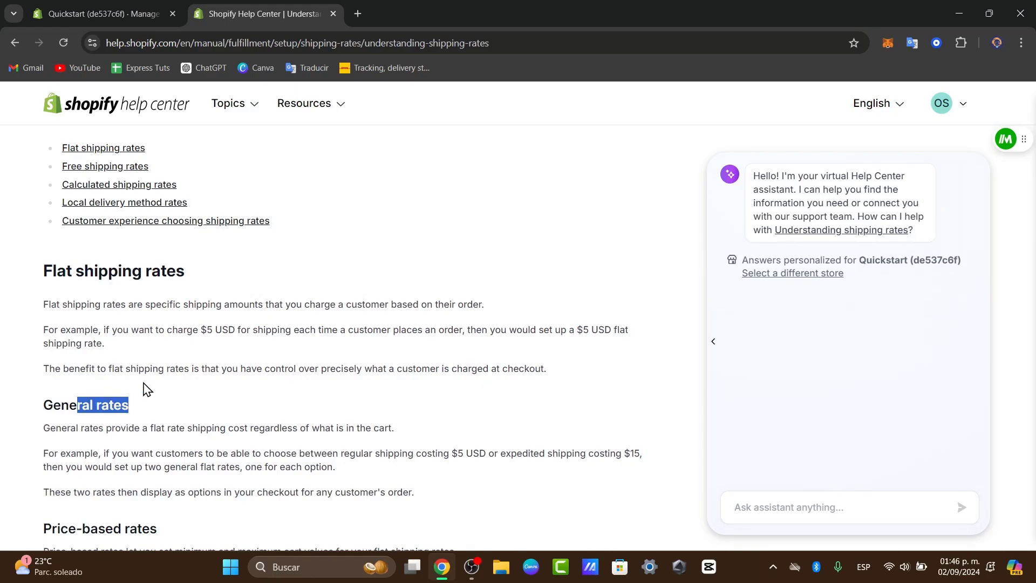
pyautogui.scroll(-5, 154, 351)
pyautogui.moveTo(97, 215); pyautogui.dragTo(159, 219)
pyautogui.scroll(-3, 259, 301)
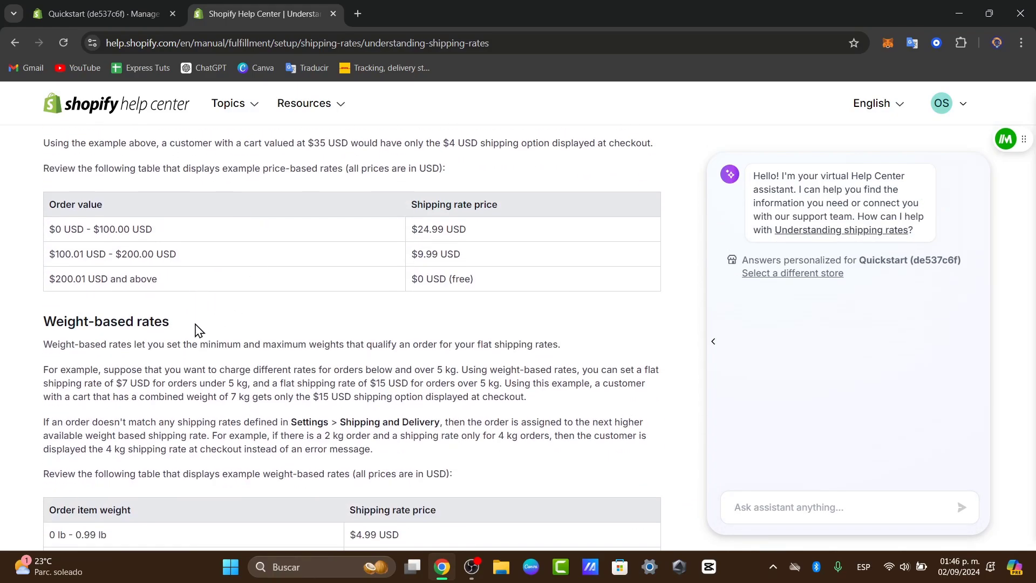
pyautogui.moveTo(198, 330); pyautogui.dragTo(86, 340)
pyautogui.click(160, 324)
pyautogui.scroll(-6, 161, 324)
pyautogui.scroll(-10, 347, 432)
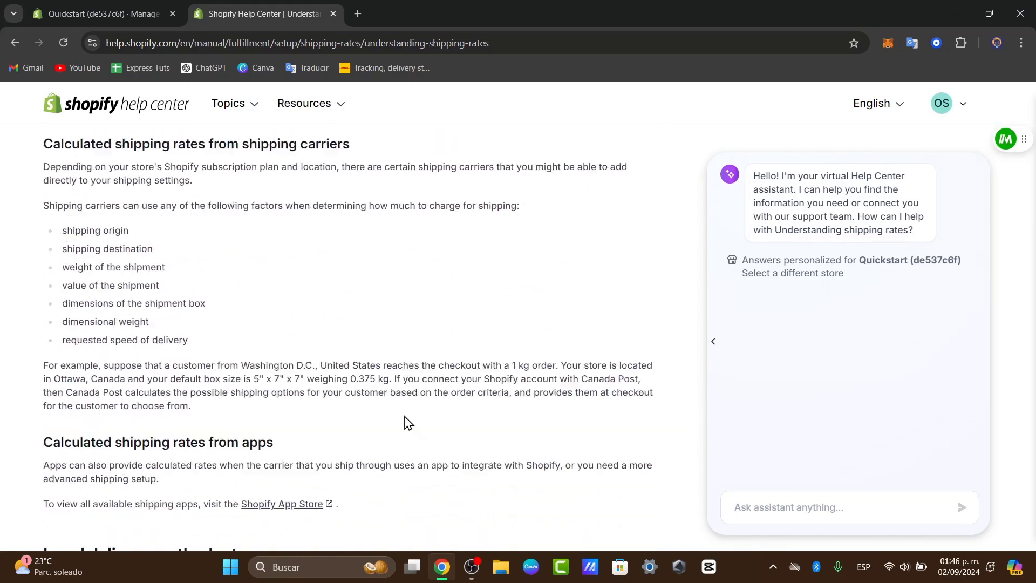
pyautogui.scroll(-8, 407, 417)
pyautogui.scroll(13, 404, 417)
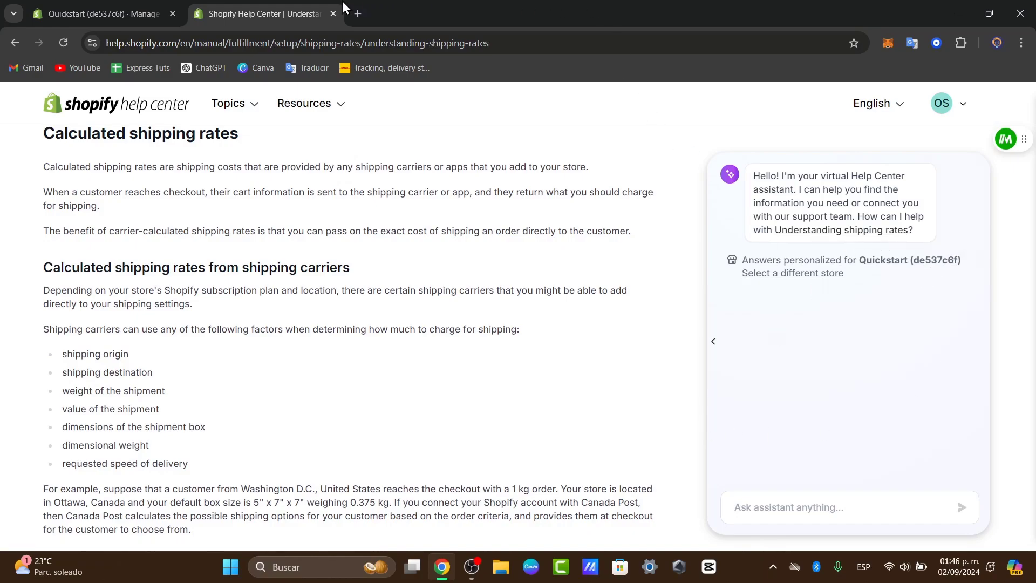
# - Switch back to the store admin and return to the start of the General profile shipping page
pyautogui.click(145, 6)
pyautogui.scroll(6, 312, 365)
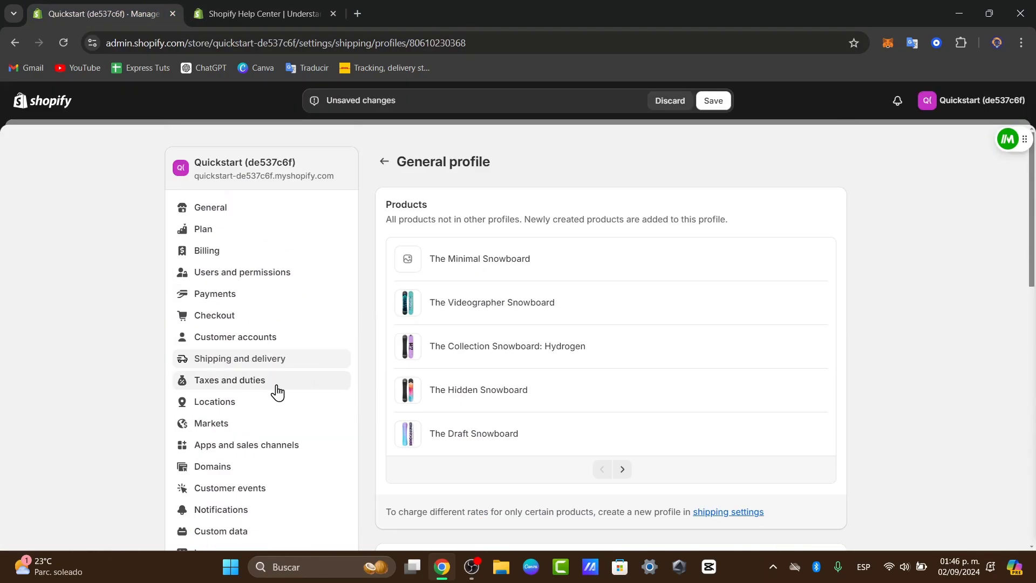